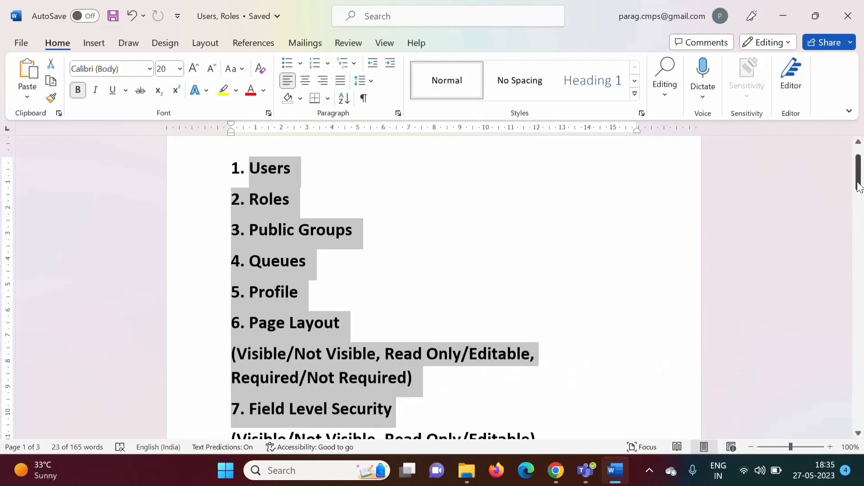
Step: Select item 8 'Permission Sets' in the Word notes and show the Google results for salesforce permission set
left_click_drag(859, 187, 860, 209)
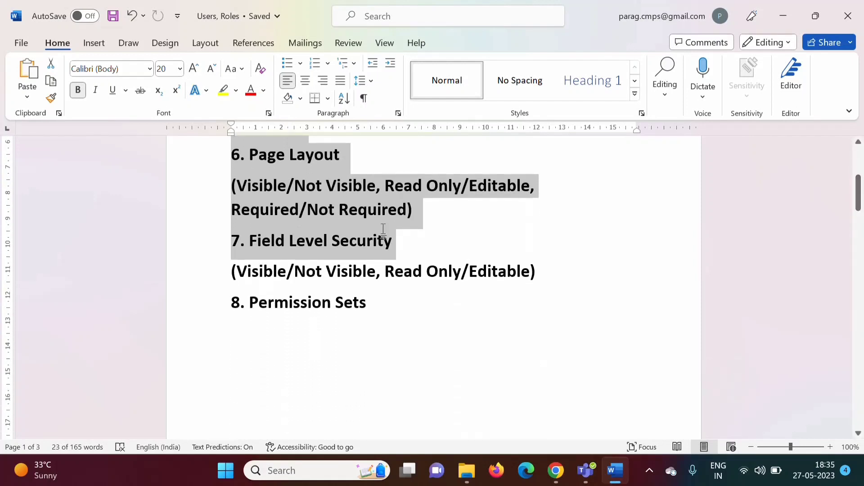
double_click(270, 303)
left_click_drag(364, 306, 374, 308)
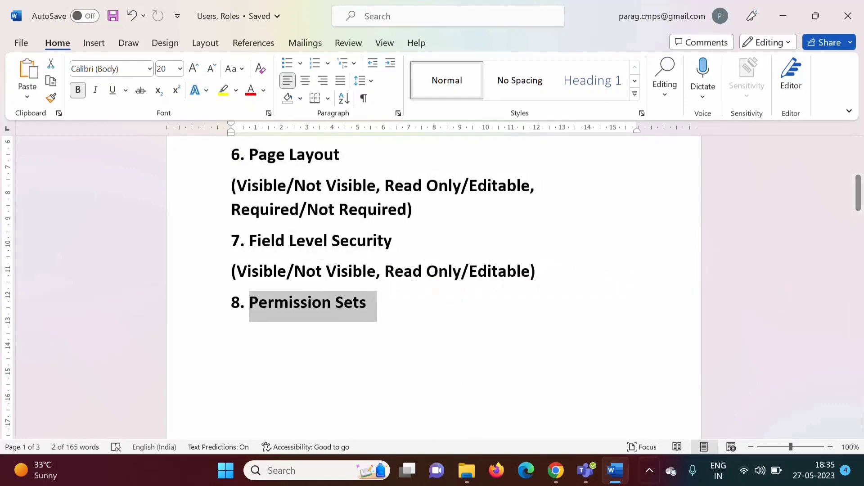
left_click(556, 471)
left_click(232, 9)
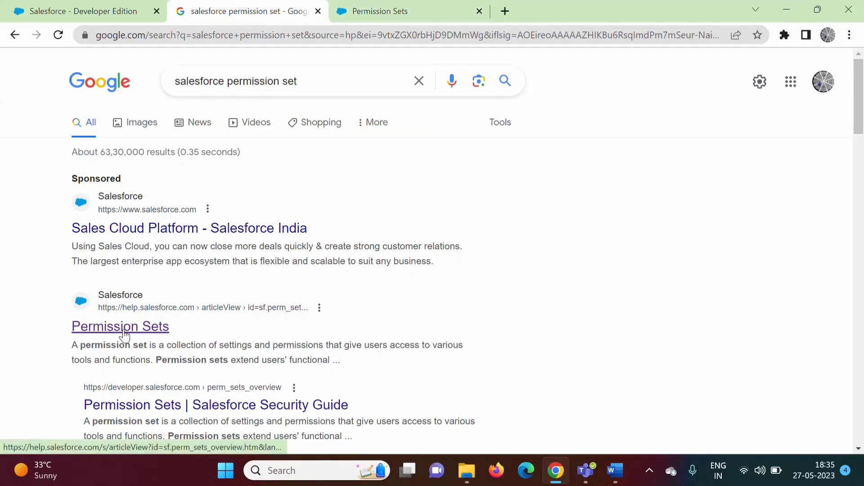
Step: Read the Salesforce Help 'Permission Sets' article in Chrome, then return to the Word notes
left_click(391, 10)
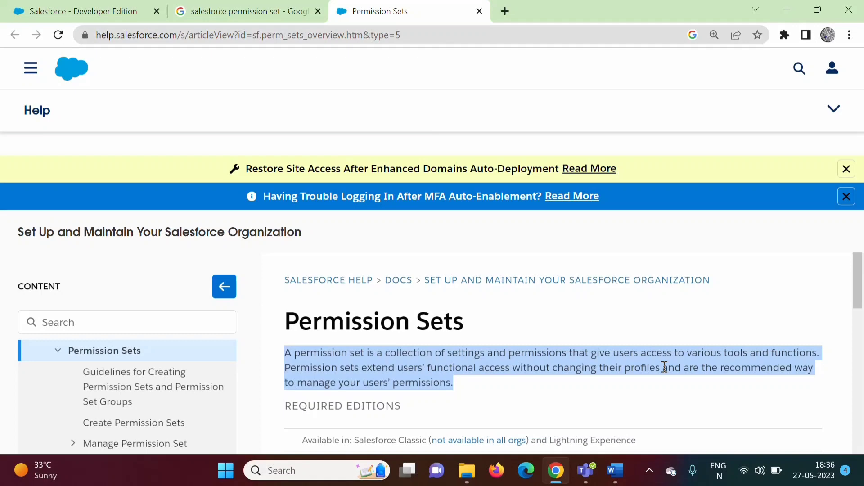
left_click(604, 469)
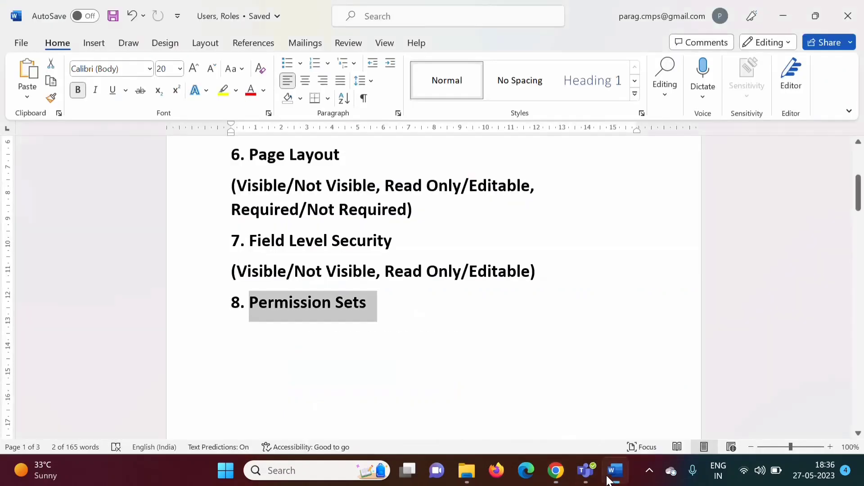
Step: Highlight the key phrases of the Permission Set definition on page 3
left_click_drag(860, 197, 859, 358)
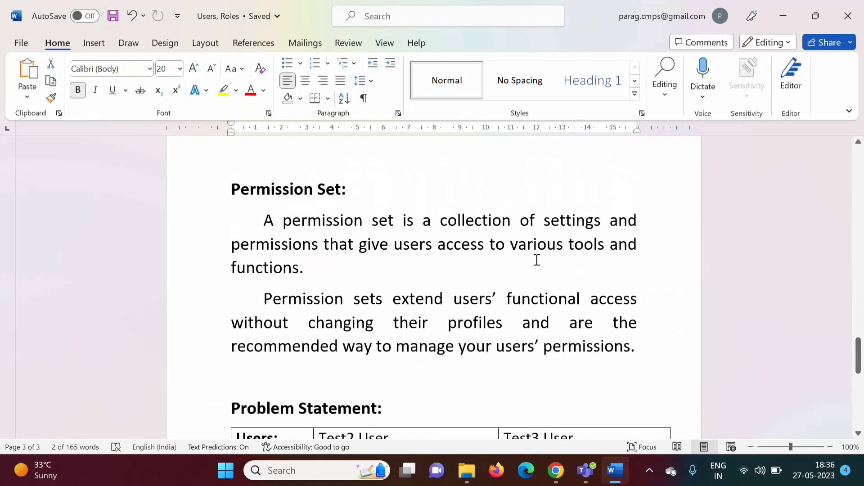
left_click_drag(545, 223, 322, 251)
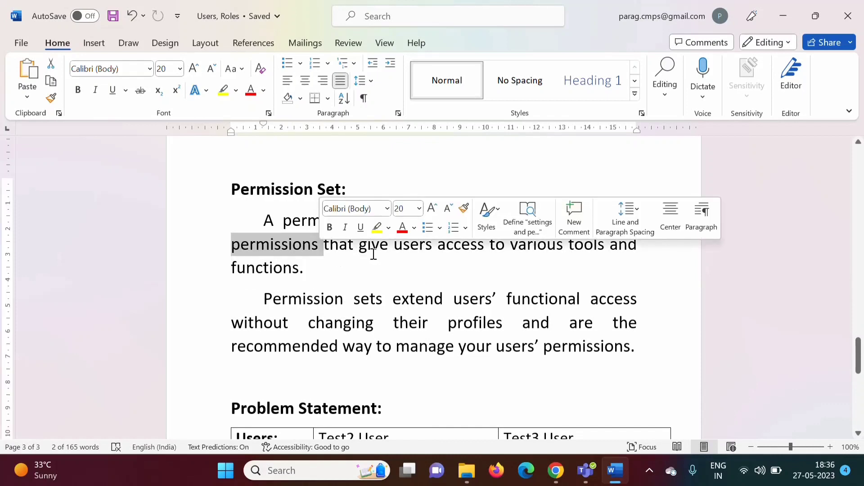
left_click_drag(394, 245, 578, 274)
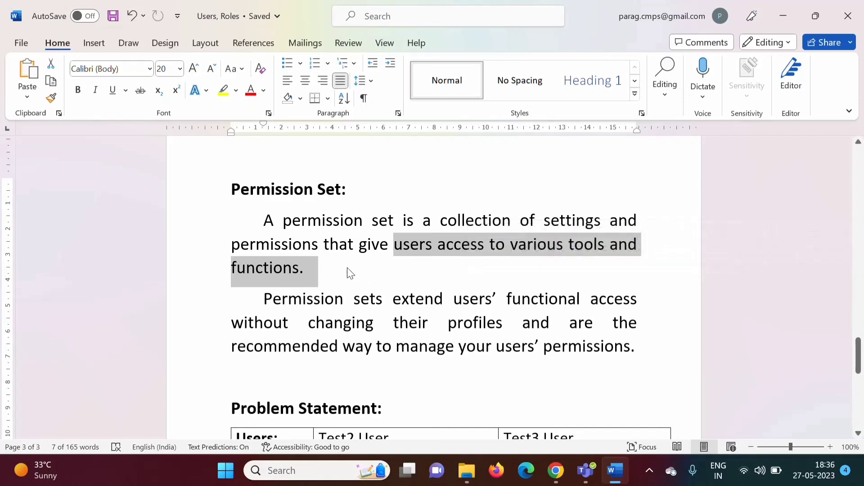
left_click_drag(264, 299, 631, 355)
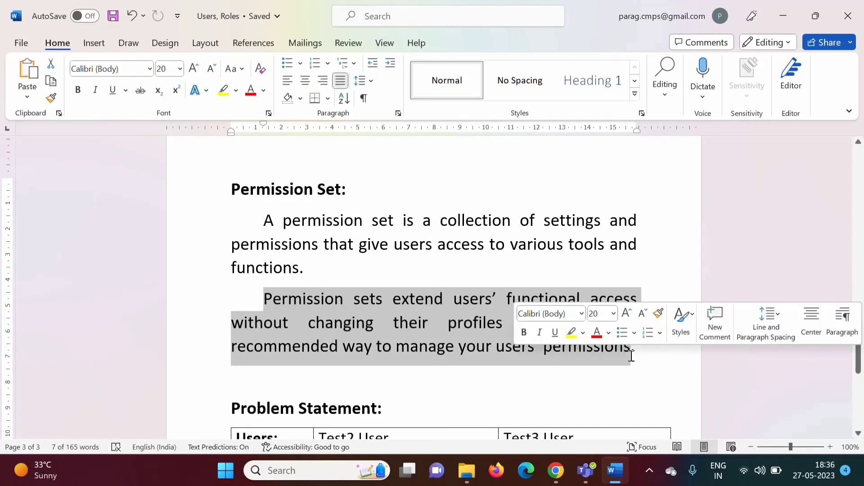
Step: Start a new empty line below the definition, above the Problem Statement
left_click(524, 378)
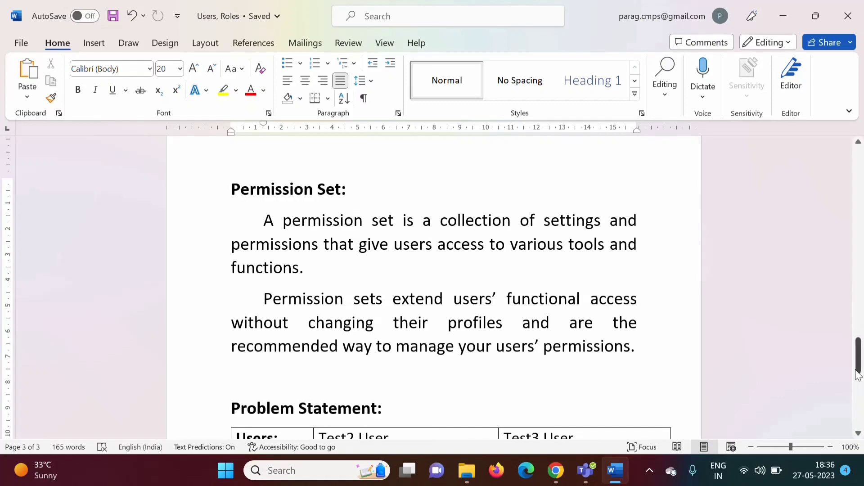
scroll(373, 290, "down", 3)
key("ctrl+z")
Step: Type the bold line '1 User: 1 Profile + (0 to many) Permission Sets' and emphasise its parts
type("1")
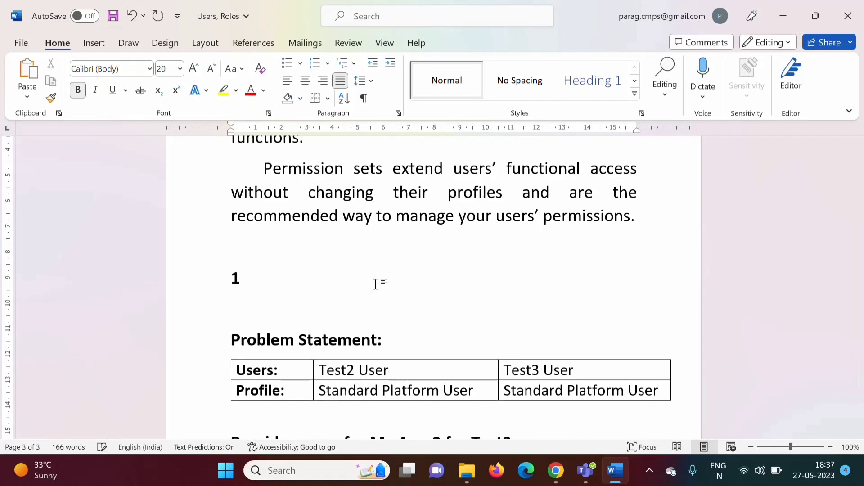
type(" User:")
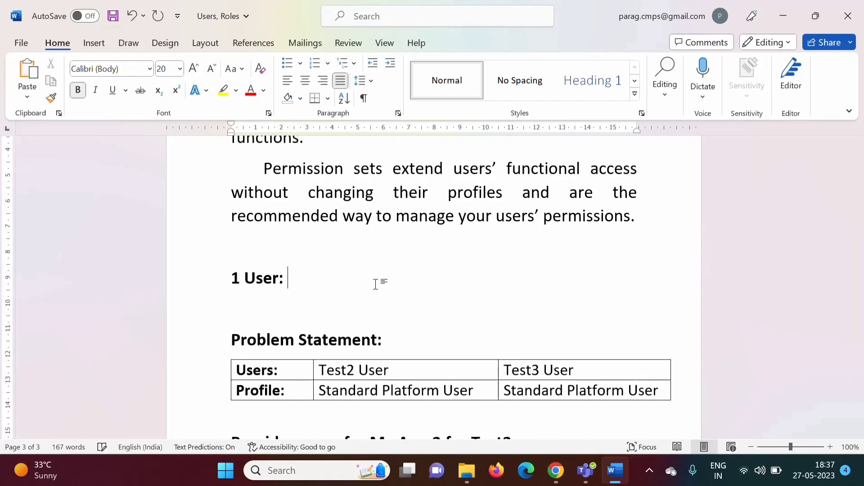
type(" 1 Profi")
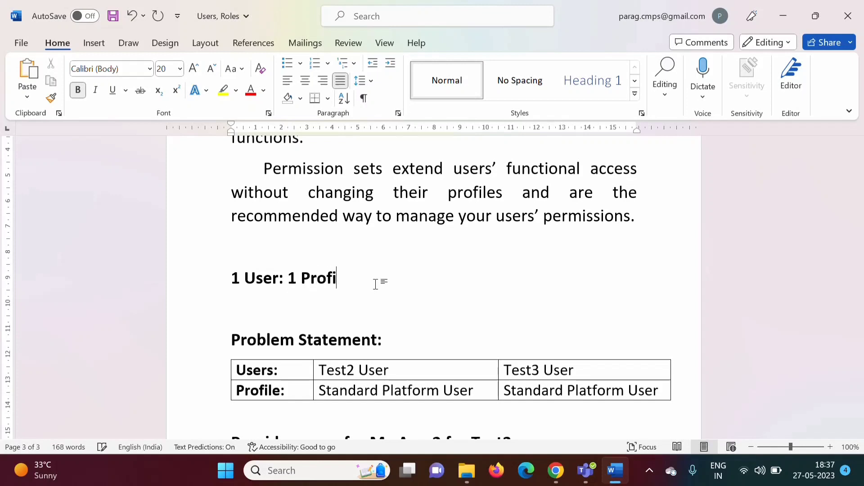
type("le + (0 to many")
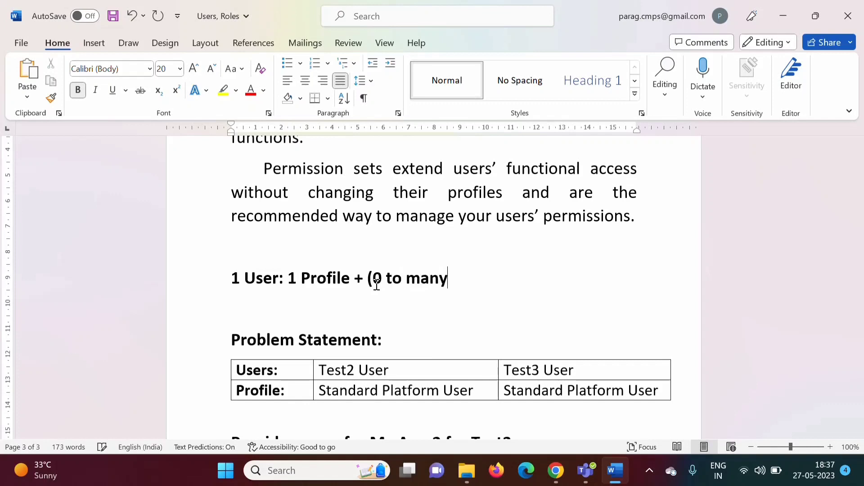
type(") Permi")
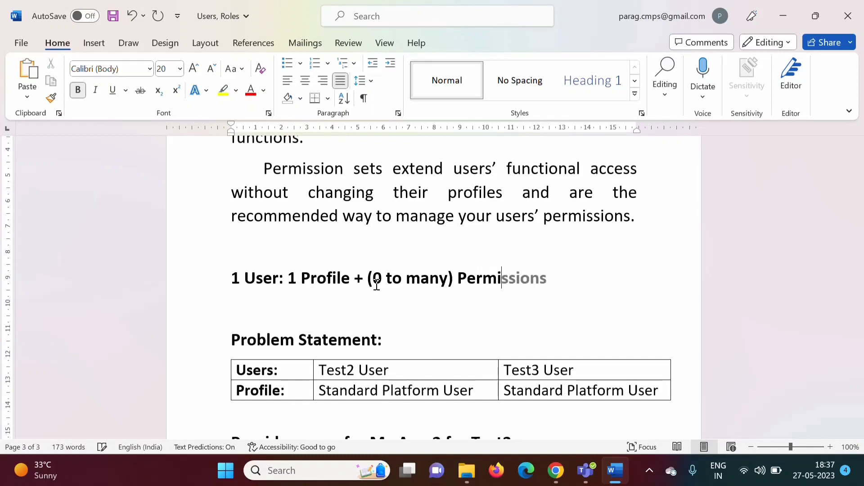
type("ssion Sets")
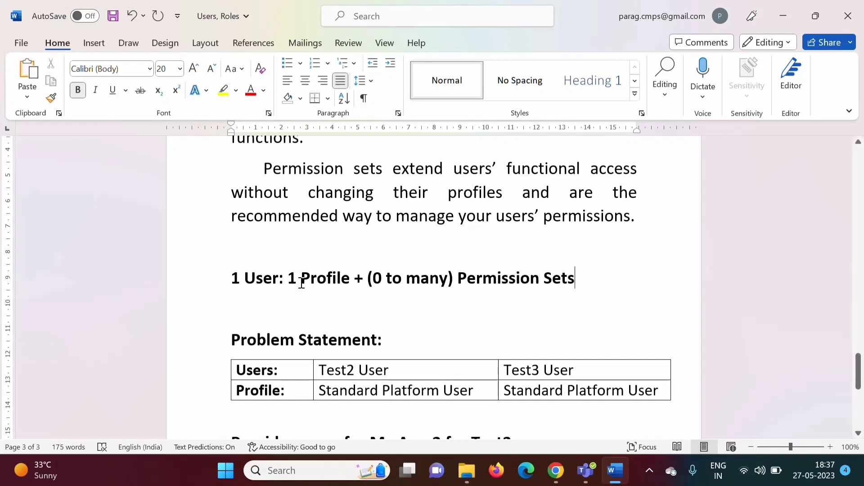
left_click_drag(288, 280, 344, 284)
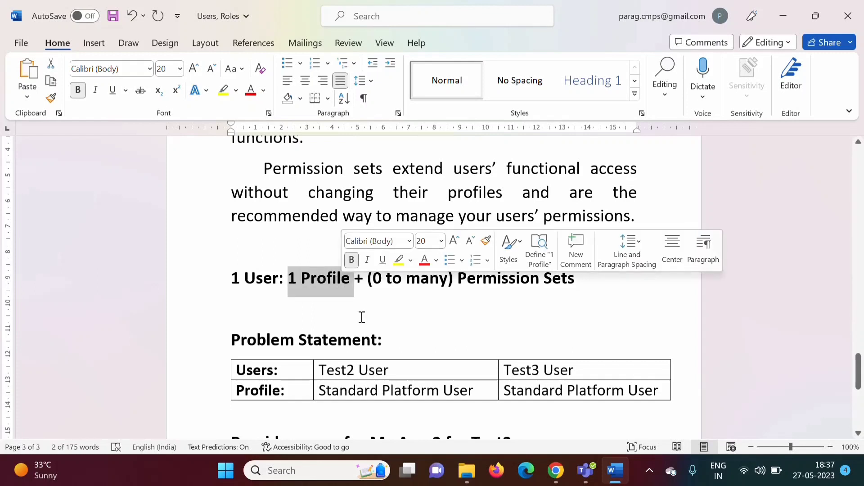
left_click(362, 317)
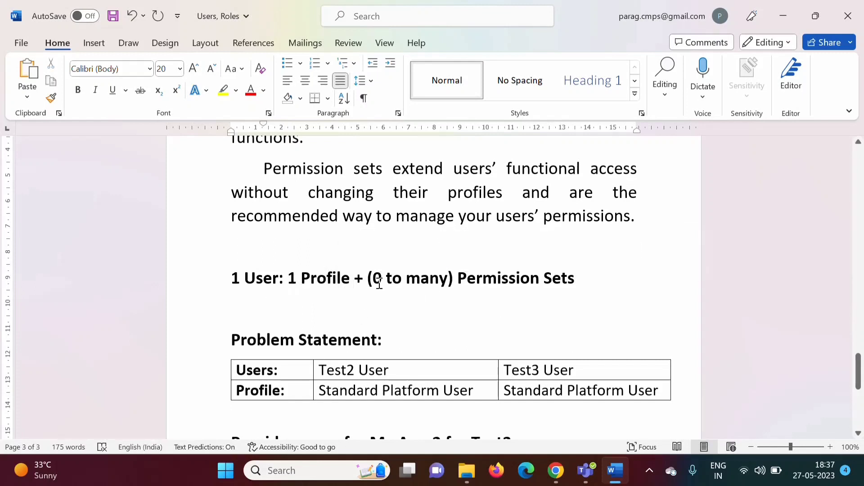
left_click_drag(375, 279, 382, 280)
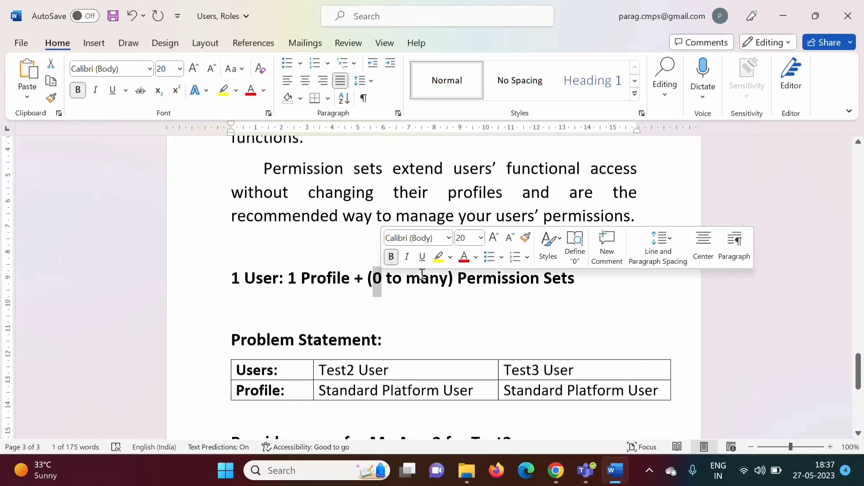
left_click_drag(406, 280, 576, 282)
left_click(473, 309)
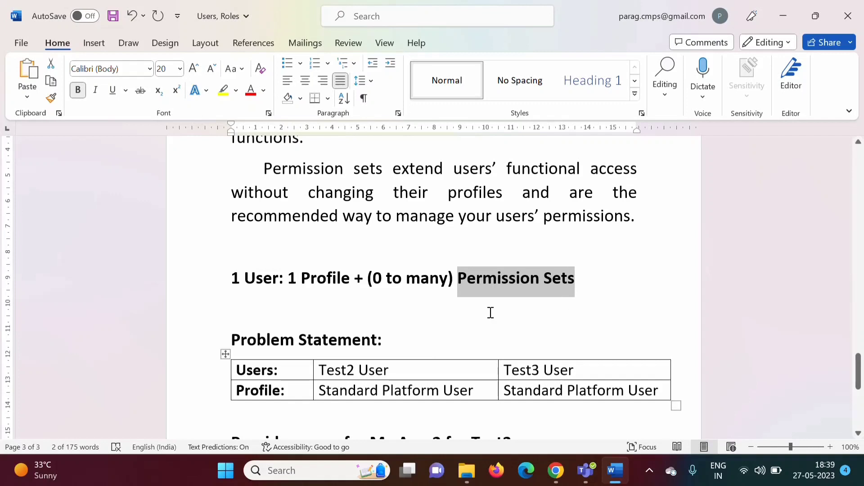
Step: Highlight Test2's Standard Platform User profile, My App 2 and the Test3 User cell in the Problem Statement
left_click_drag(858, 384, 861, 396)
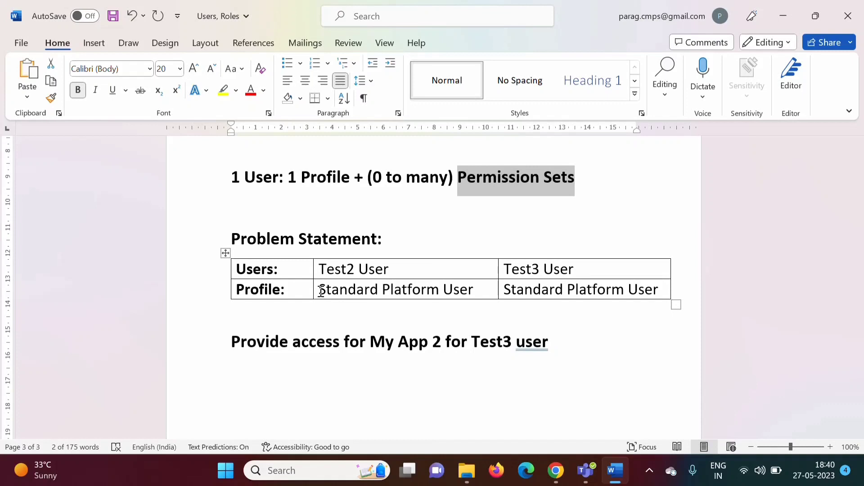
left_click_drag(321, 290, 473, 289)
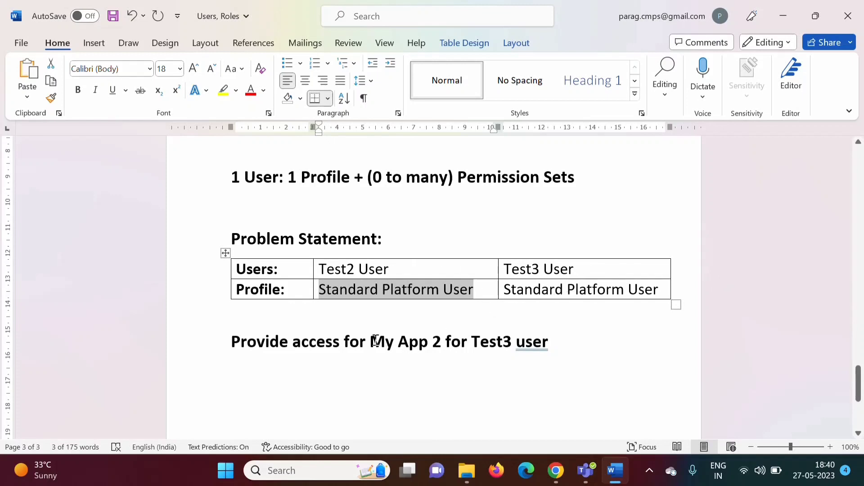
left_click_drag(370, 341, 439, 342)
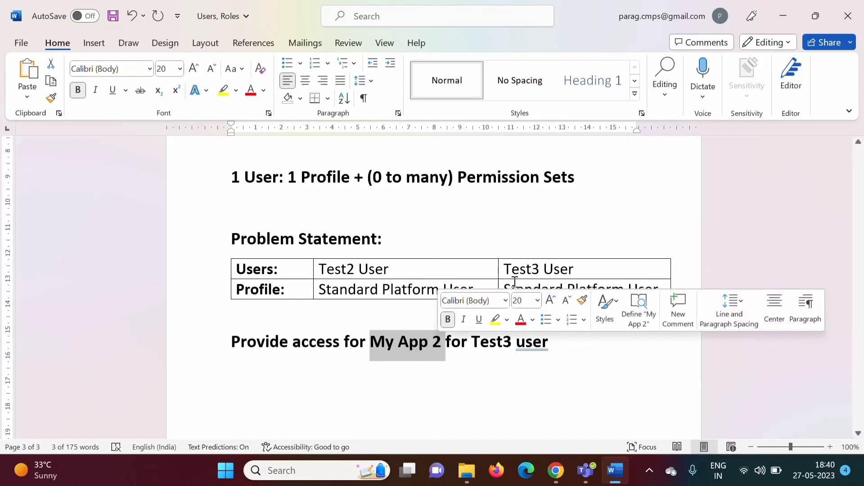
left_click_drag(506, 270, 576, 276)
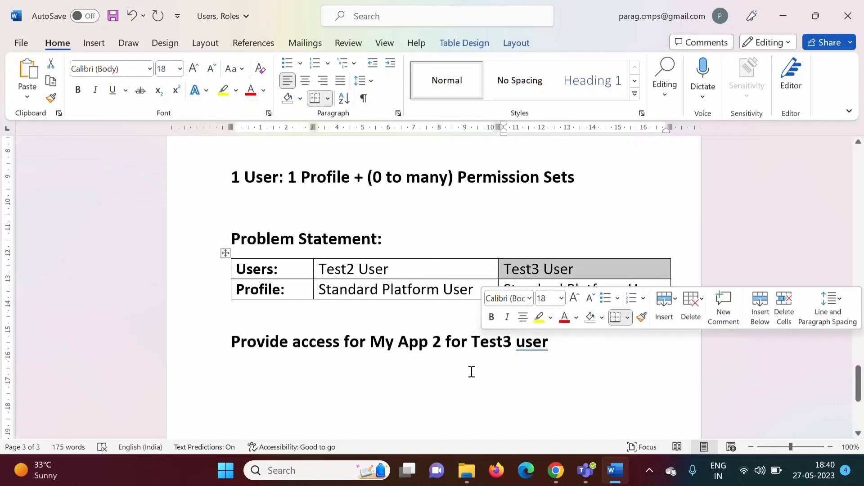
left_click(445, 377)
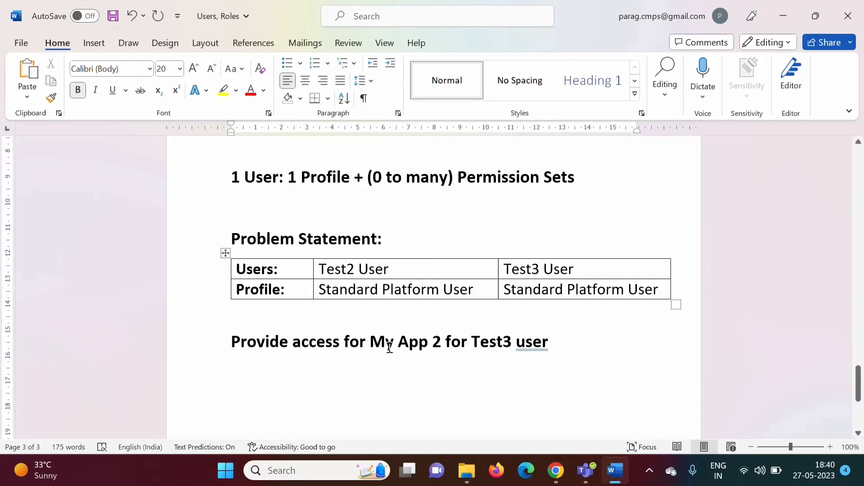
Step: Point out My App in the task statement and switch to Salesforce in Chrome
left_click_drag(372, 347, 432, 348)
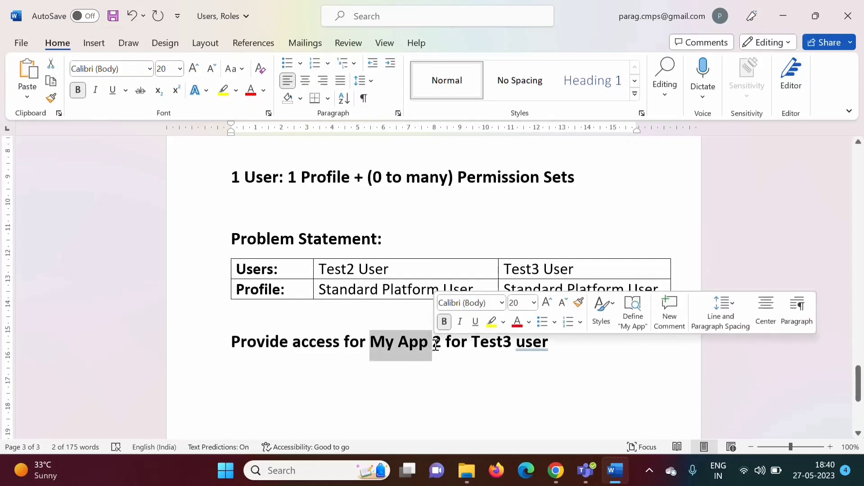
left_click(453, 364)
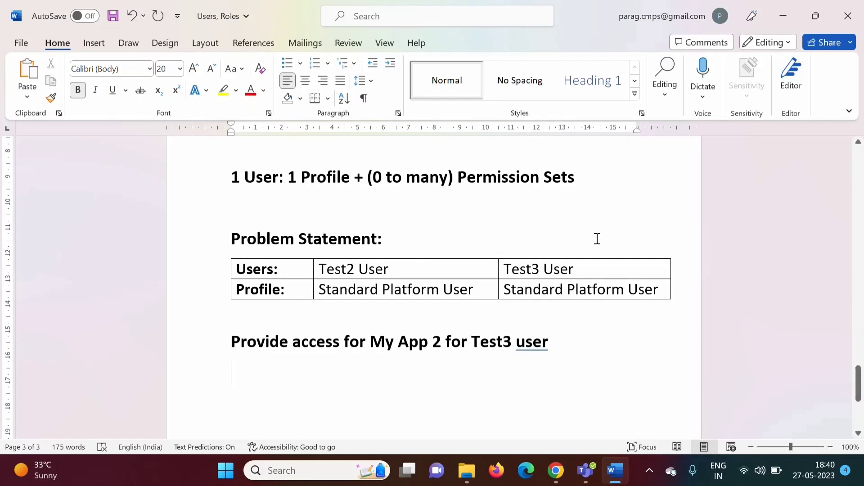
key("alt+Tab")
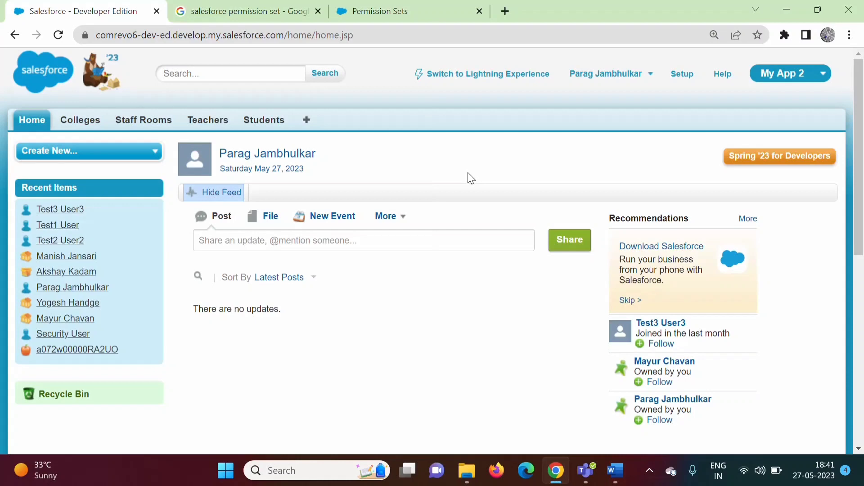
Step: Find 'users' in Setup Quick Find, list All Users, and open the Standard Platform User profile
left_click(682, 81)
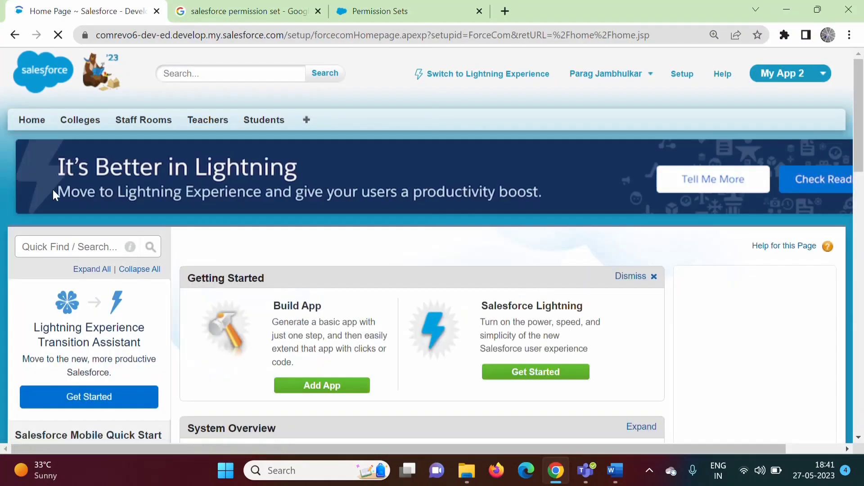
left_click(52, 240)
type("users")
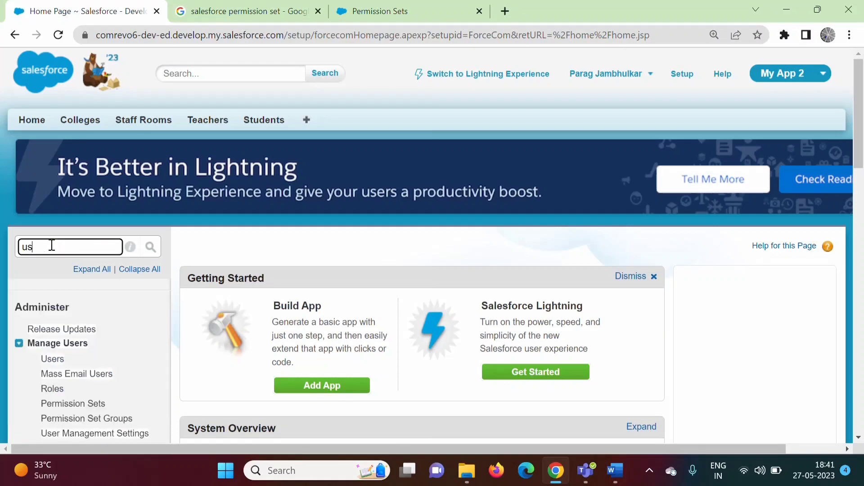
left_click(50, 345)
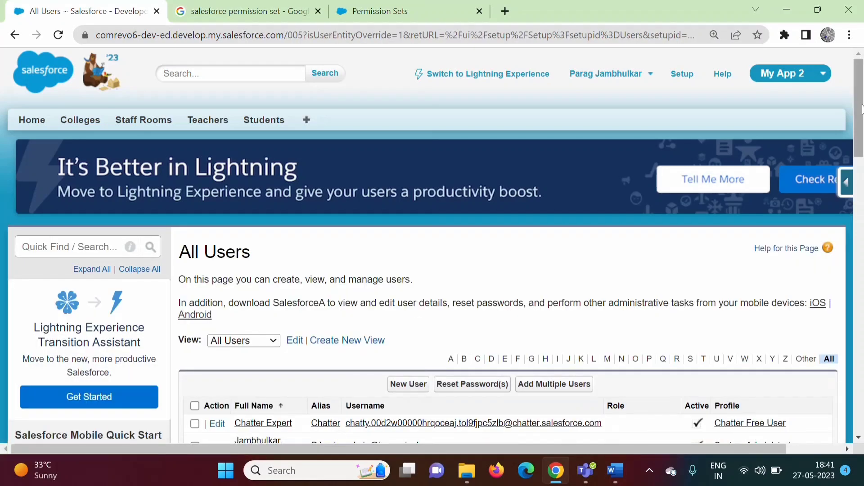
left_click_drag(862, 110, 862, 178)
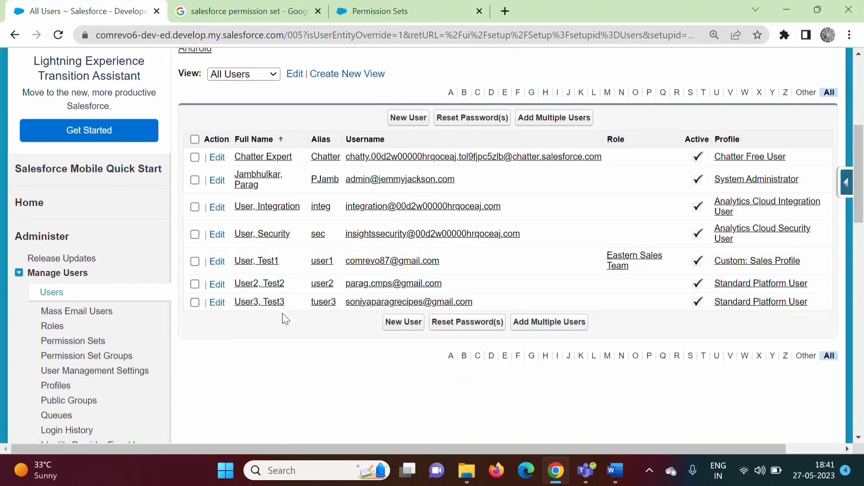
left_click(759, 284)
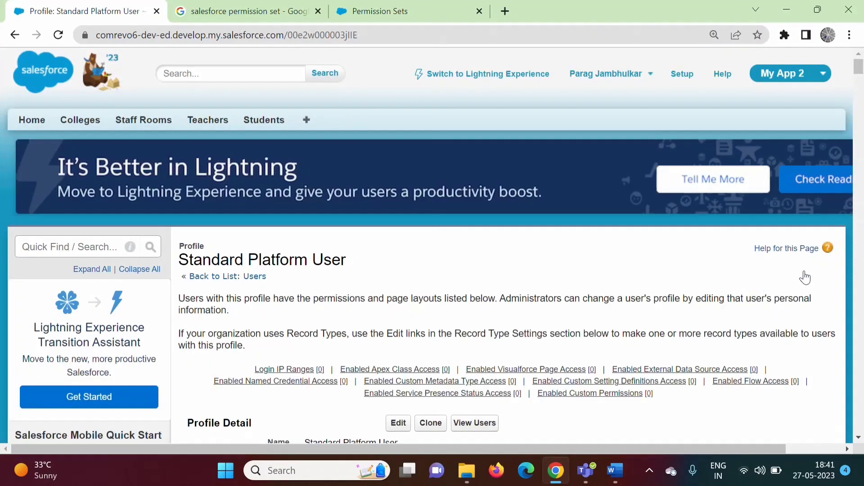
Step: Review the profile's Custom App Settings, where My App 2 is not visible, and return to All Users
left_click_drag(859, 67, 859, 175)
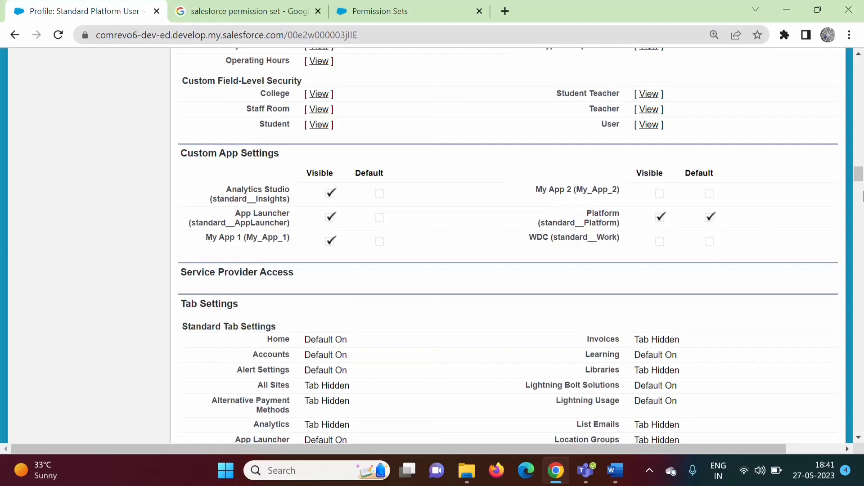
left_click_drag(859, 174, 859, 63)
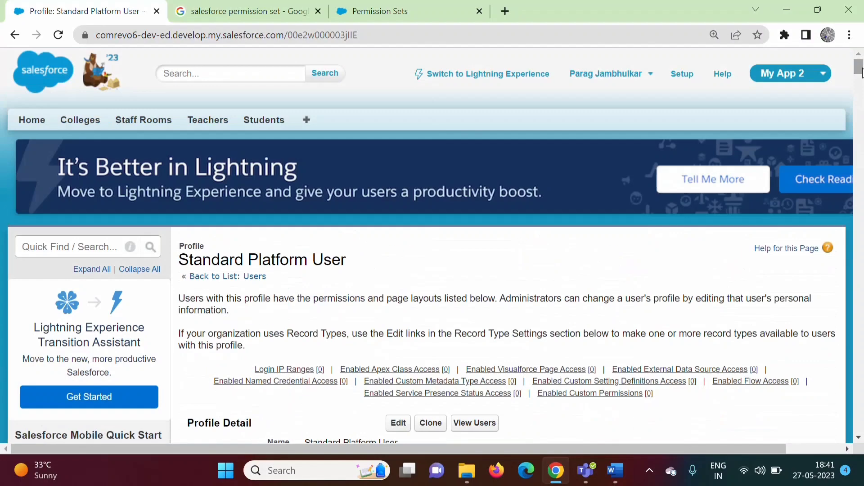
left_click(20, 36)
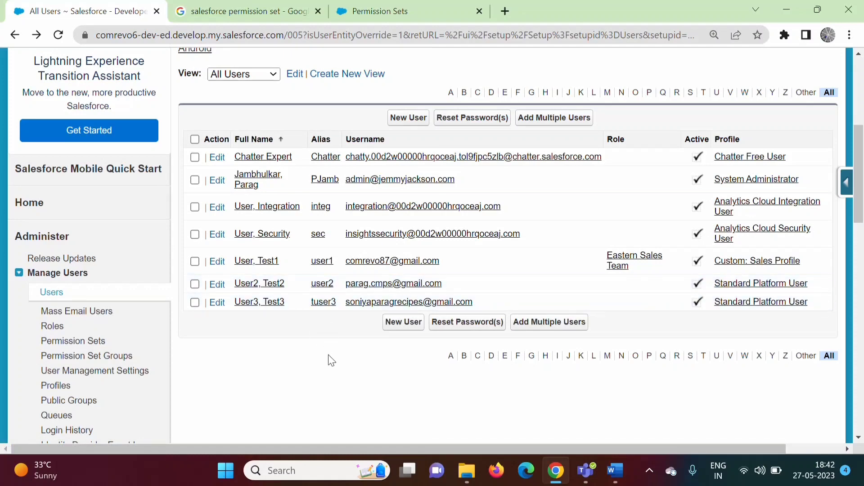
Step: Log out of the administrator account
scroll(858, 175, "up", 6)
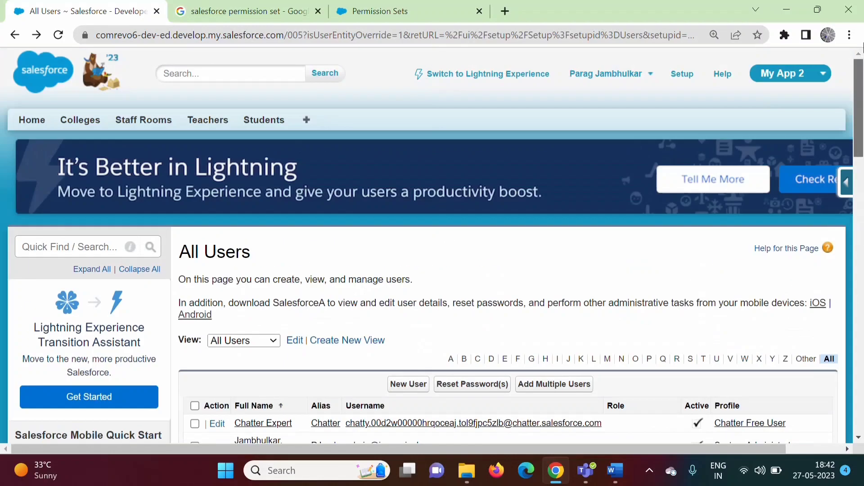
left_click(617, 84)
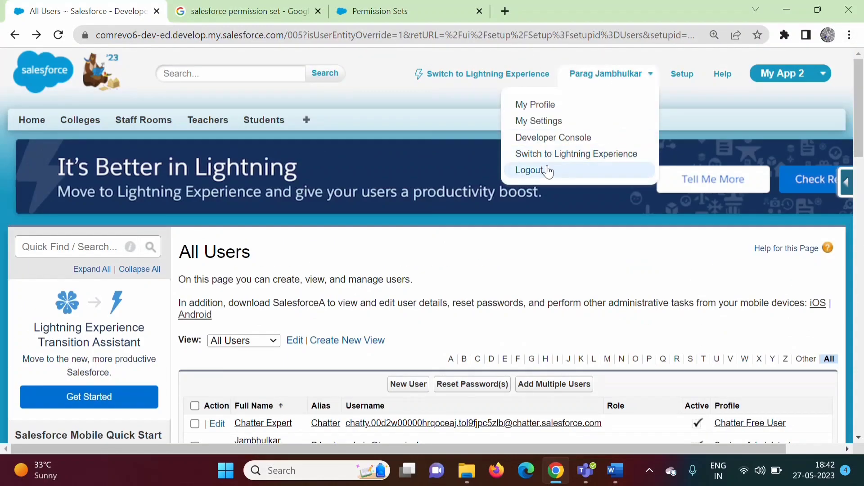
left_click(546, 171)
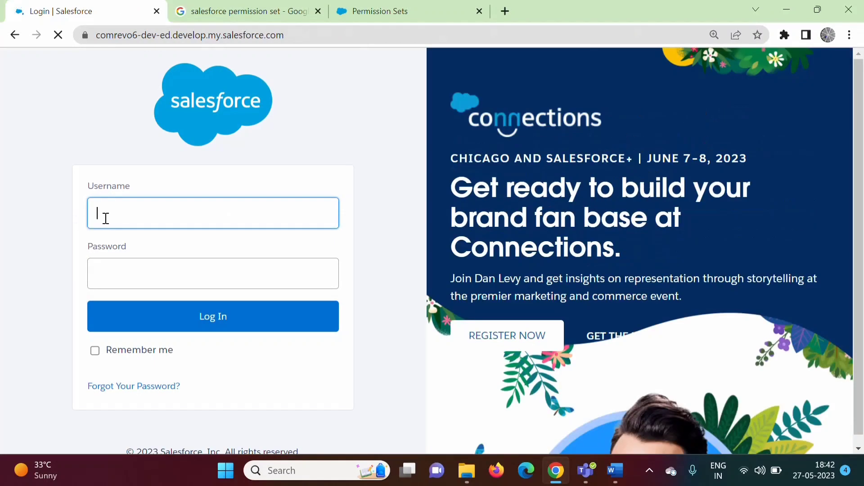
Step: Log in as Test2 User2 with the saved username and password, skipping phone registration
left_click(130, 216)
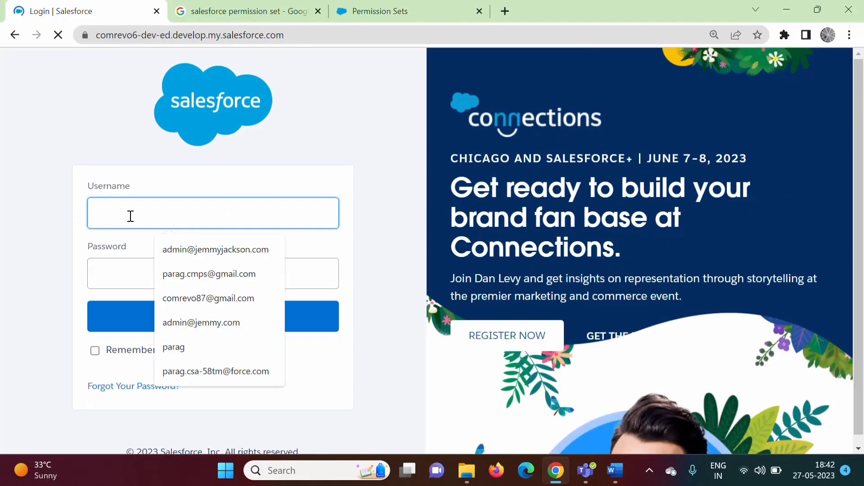
left_click(211, 273)
left_click(168, 274)
type("•••")
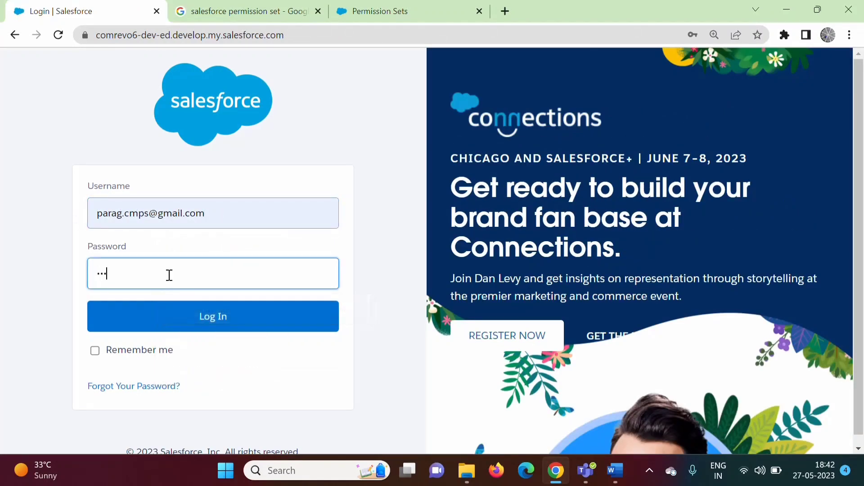
type("•••••••")
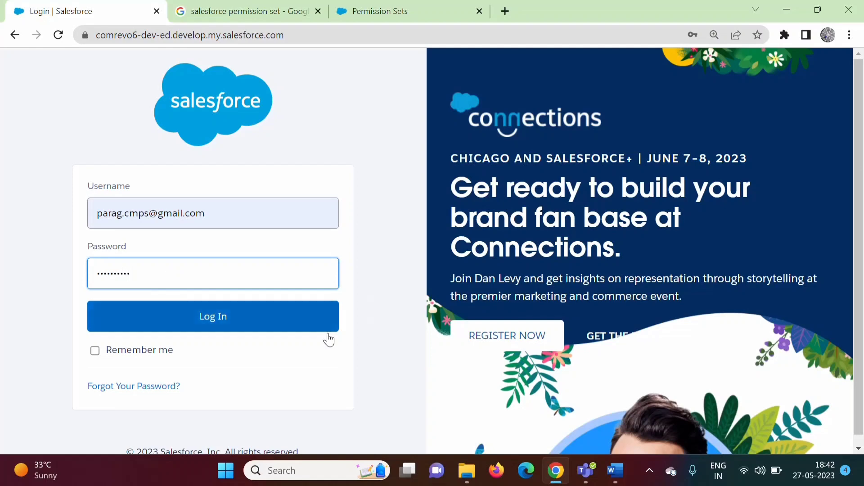
left_click(290, 320)
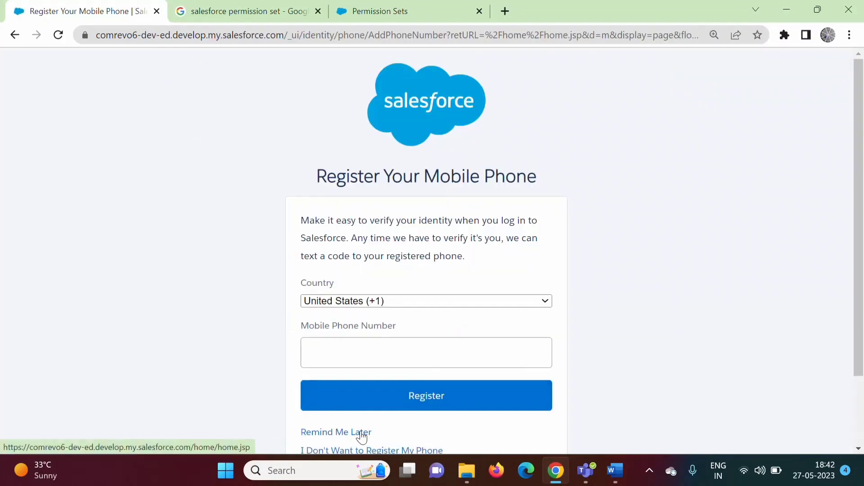
left_click(362, 434)
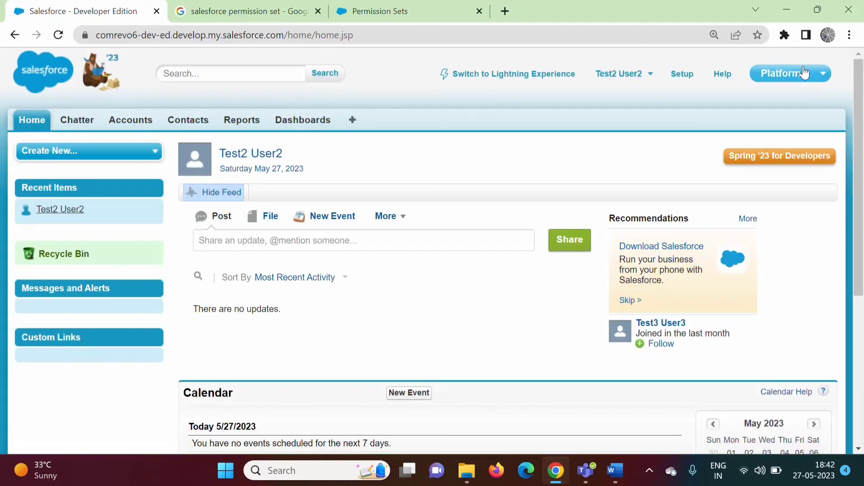
Step: Check that the app menu lists only My App 1, then log out of Test2 User2
left_click(804, 73)
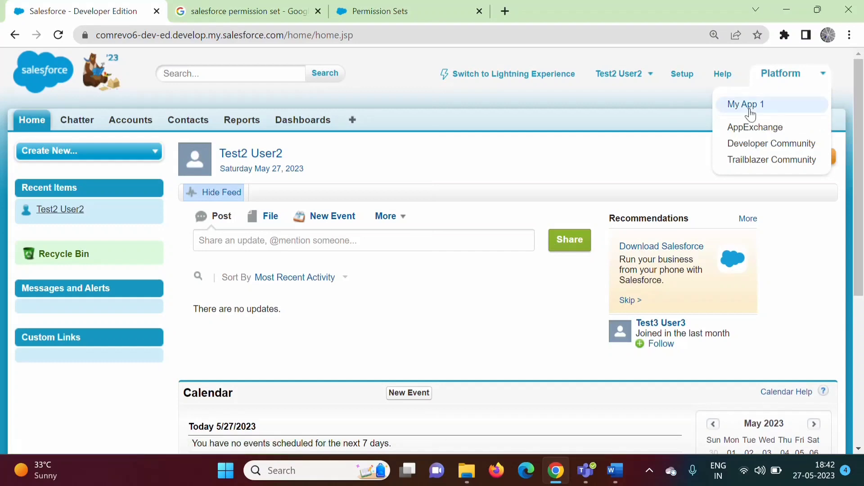
left_click(620, 80)
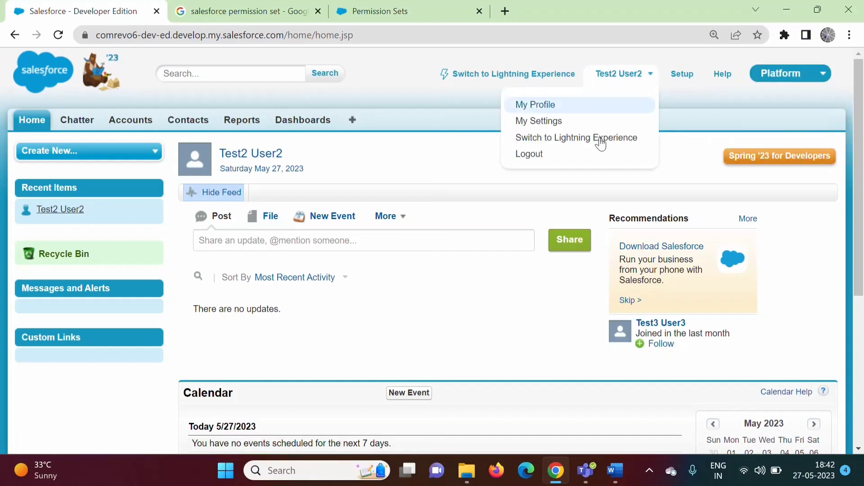
left_click(548, 159)
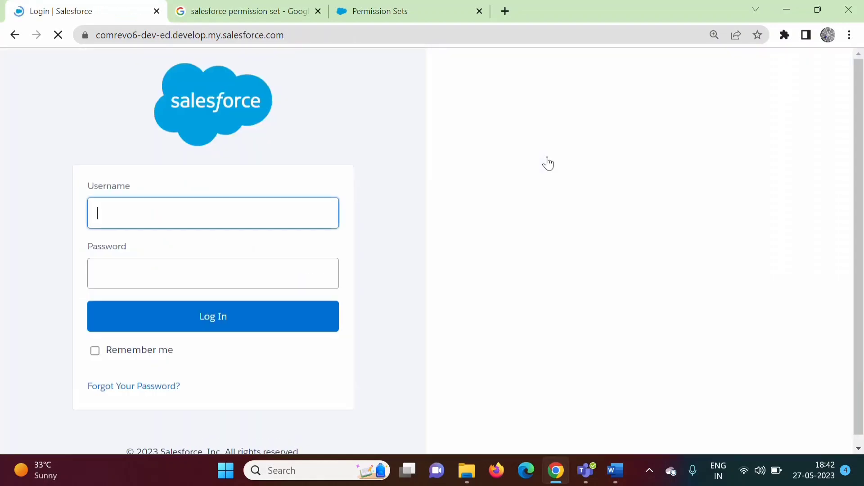
Step: Log in as Test3 User3 with the saved username and password, skipping phone registration
left_click(135, 222)
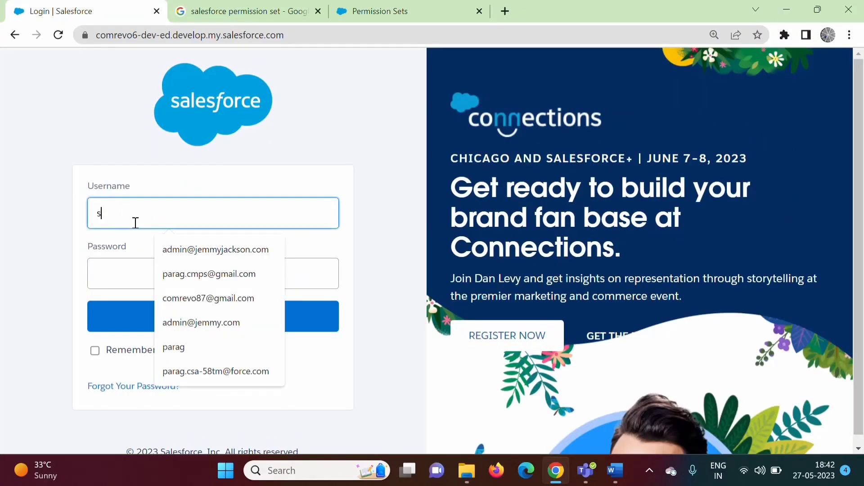
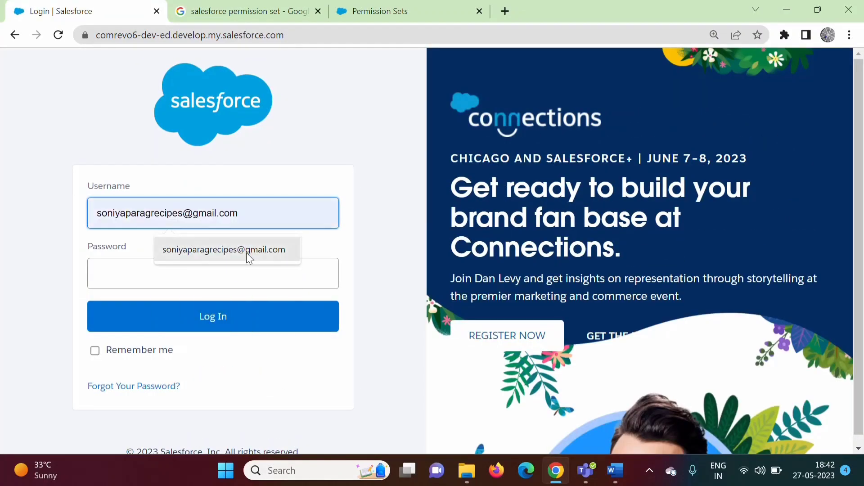
left_click(247, 252)
left_click(169, 277)
type("********")
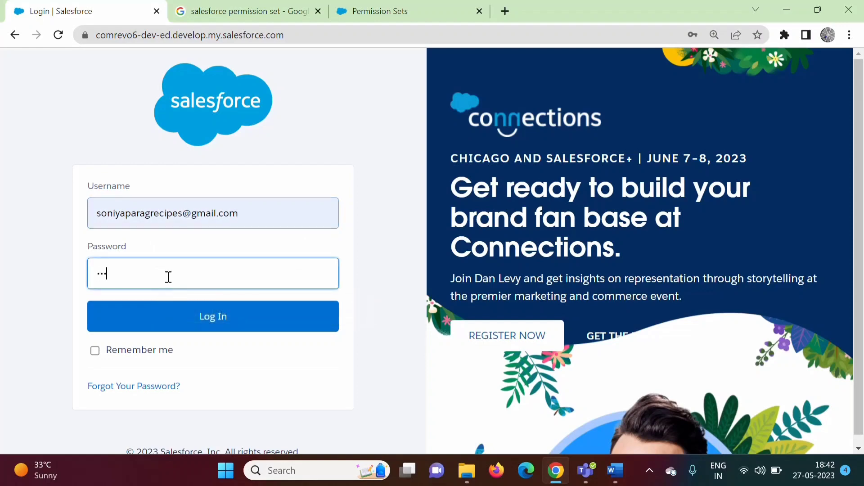
key("Return")
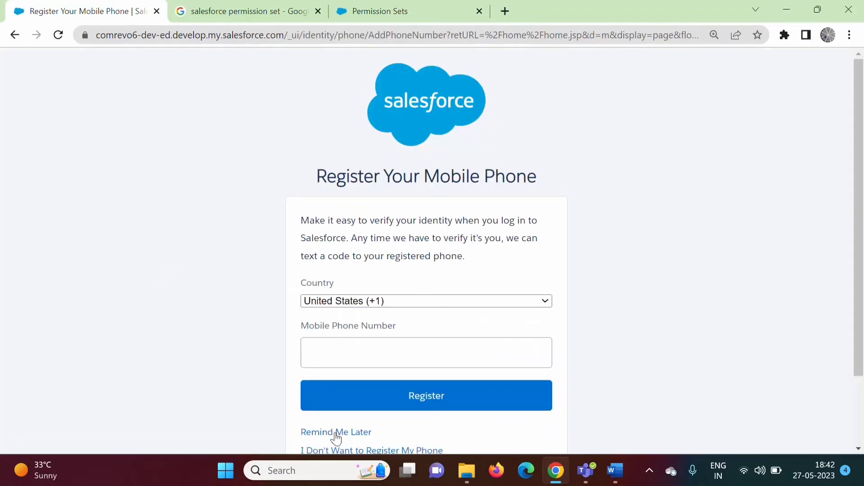
left_click(336, 433)
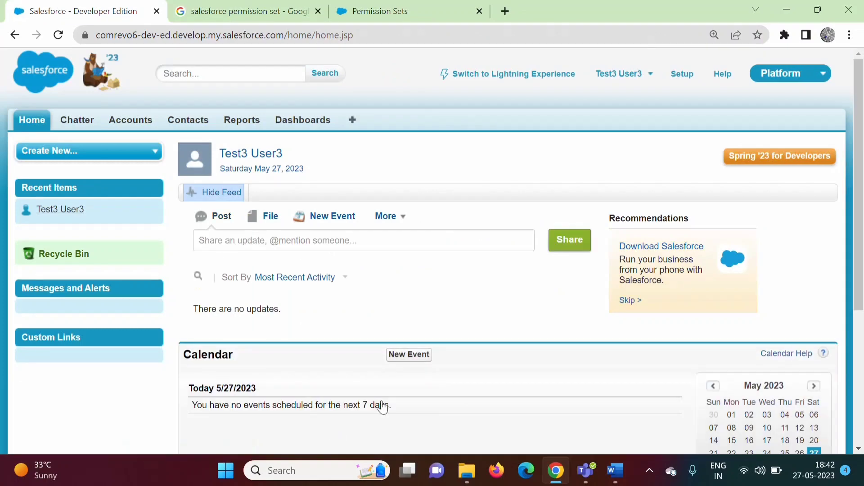
Step: Confirm the app list shows only My App 1, then log out of Test3 User3
left_click(822, 73)
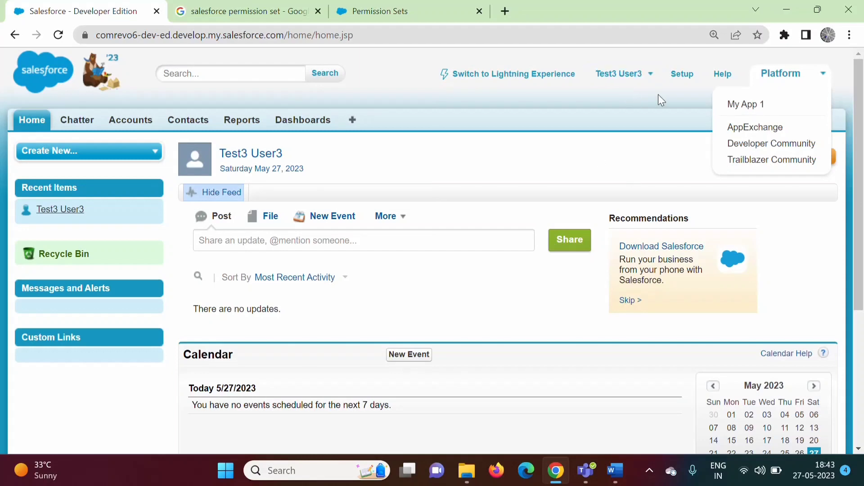
left_click(630, 84)
left_click(539, 154)
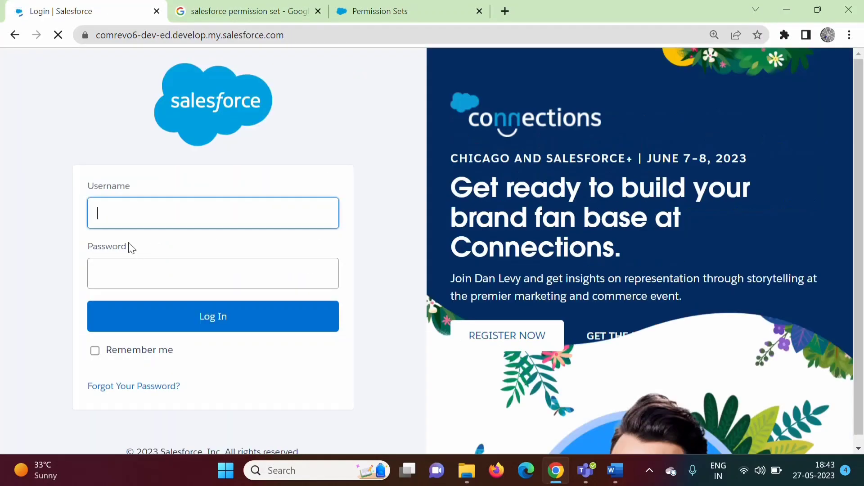
Step: Log back in as the administrator, skip phone registration, and go to Setup
left_click(112, 209)
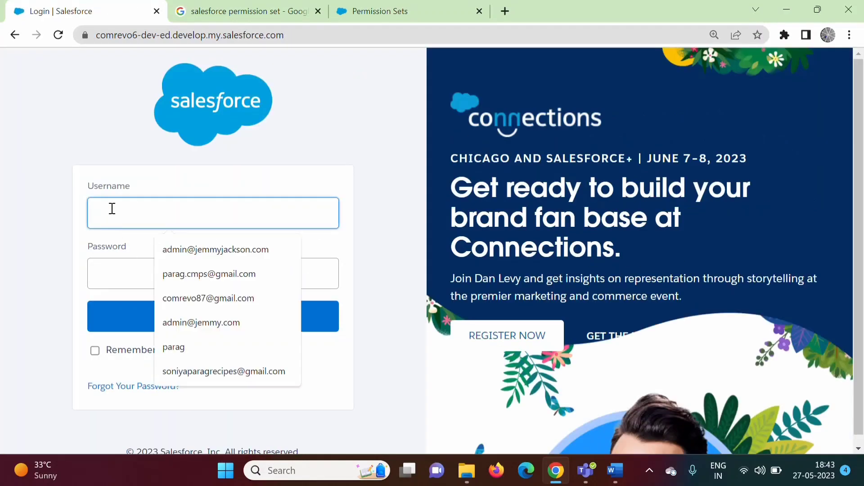
left_click(232, 256)
left_click(186, 269)
type("****")
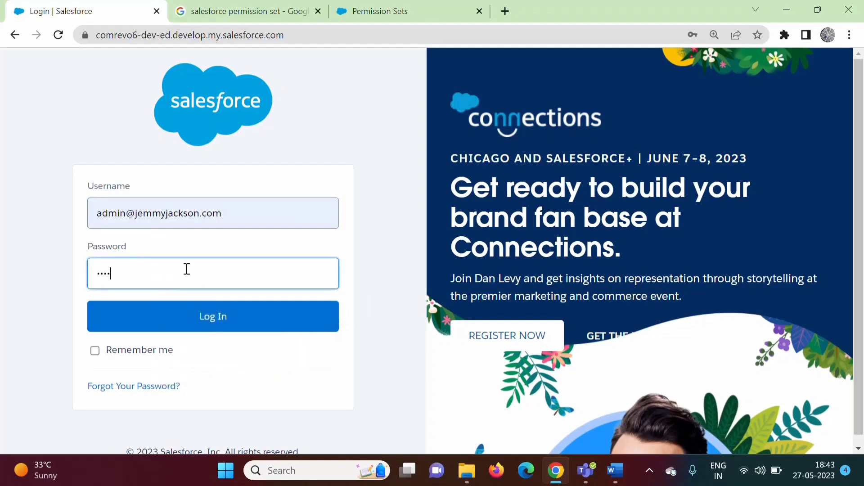
type("******")
key("Return")
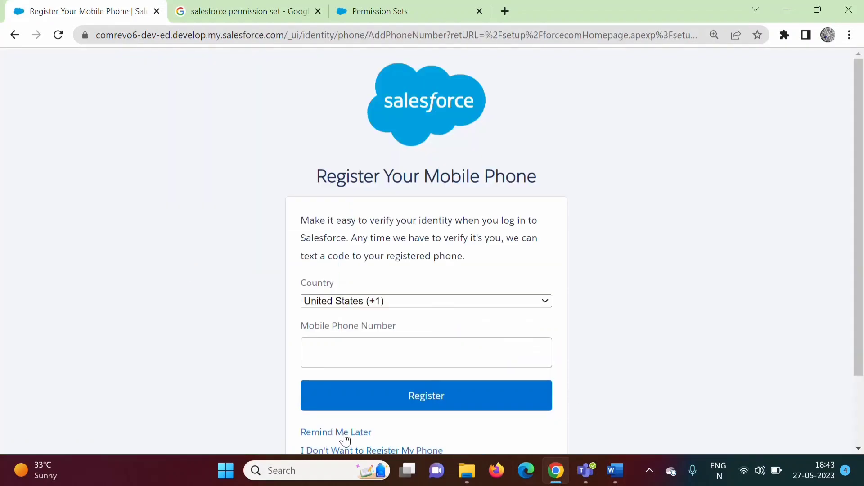
left_click(345, 433)
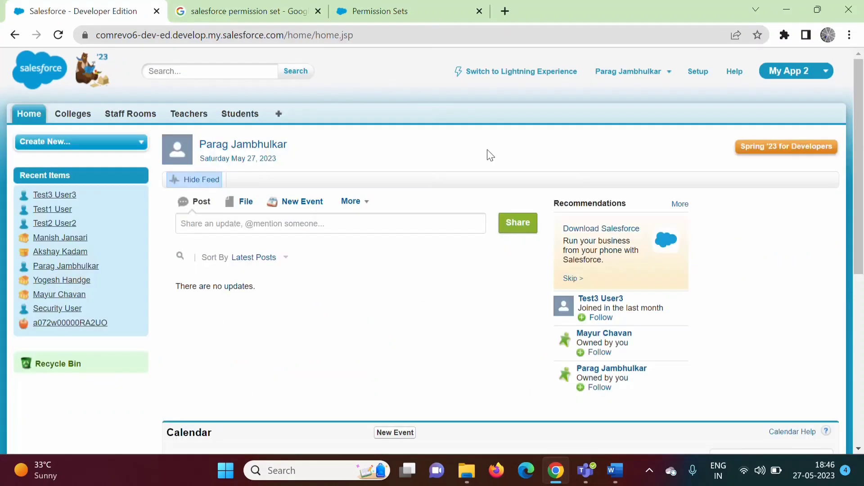
left_click(698, 74)
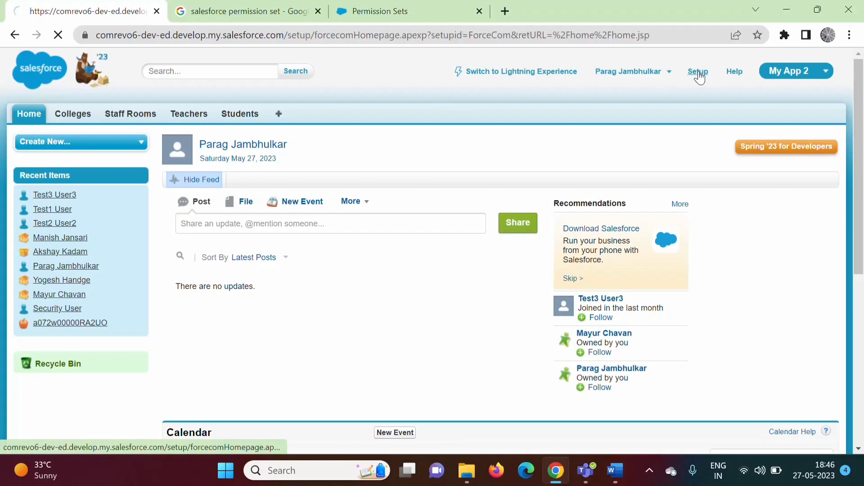
Step: Find Permission Sets in Setup Quick Find and start a new permission set
left_click(37, 229)
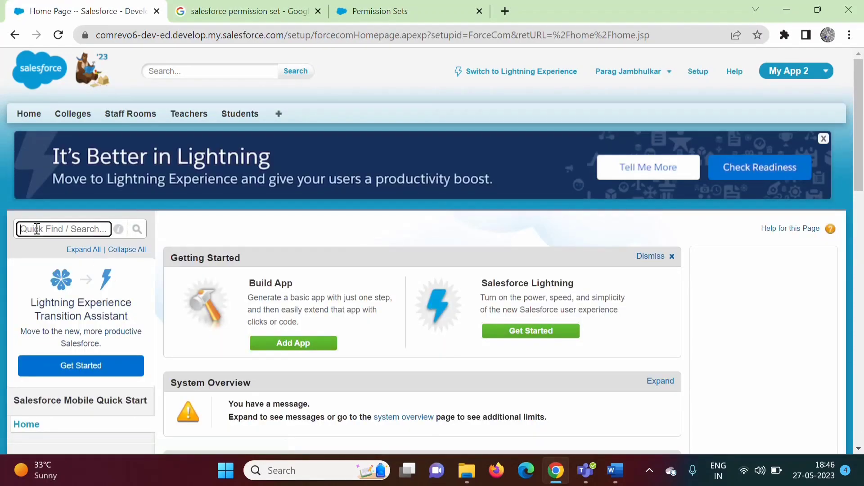
type("permissio")
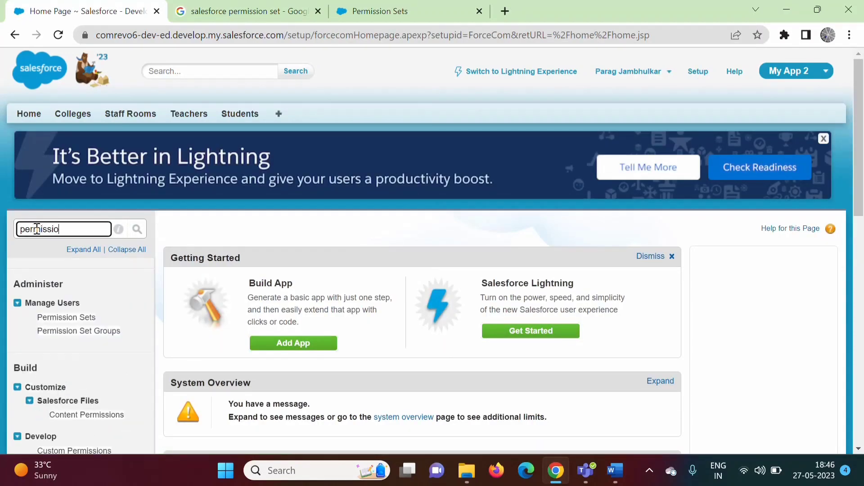
type("n set")
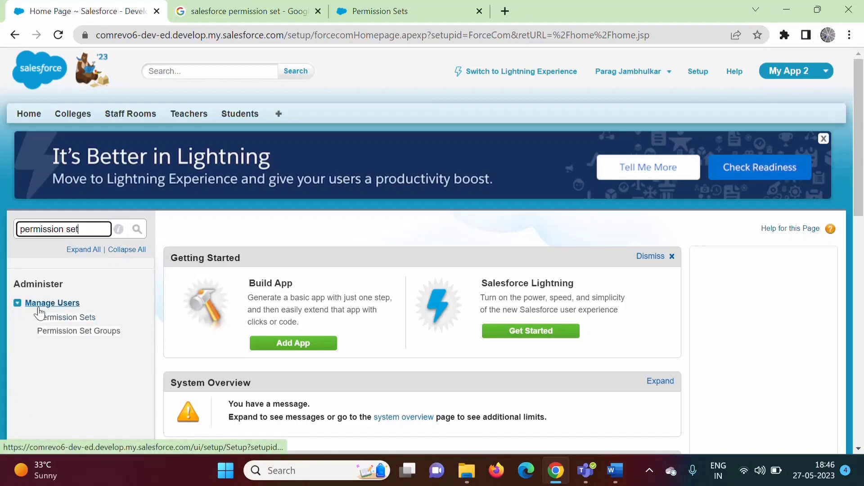
left_click(81, 320)
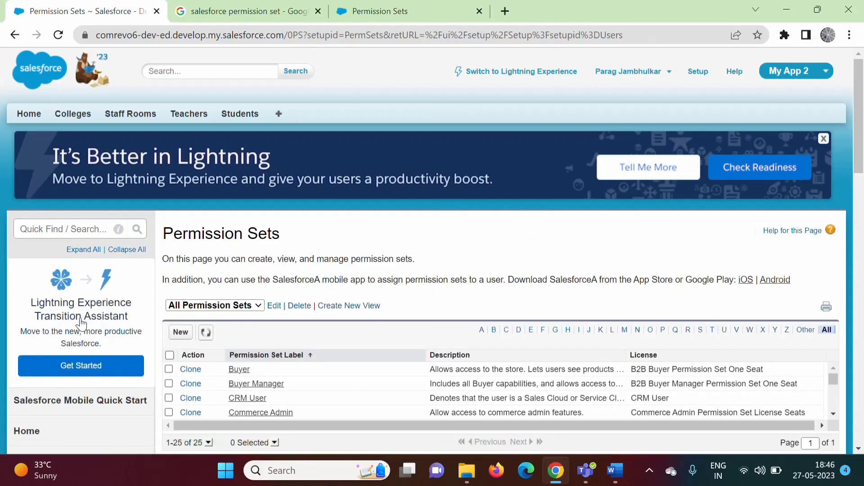
left_click_drag(859, 137, 860, 171)
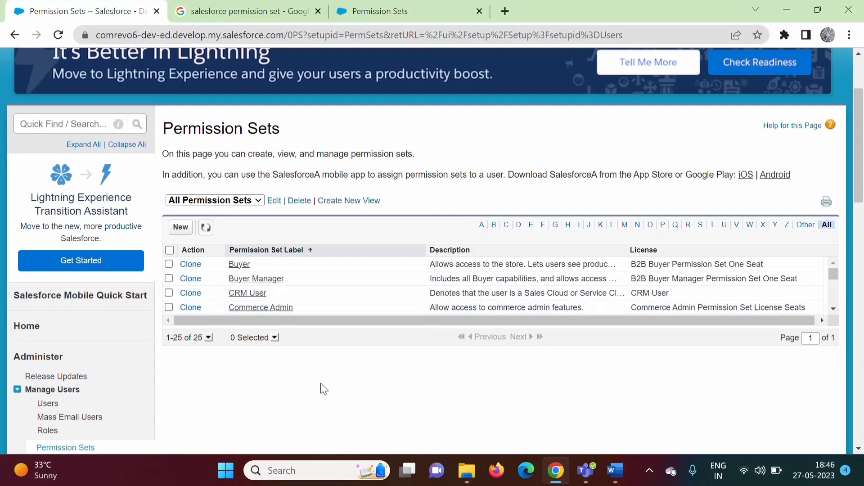
left_click(182, 232)
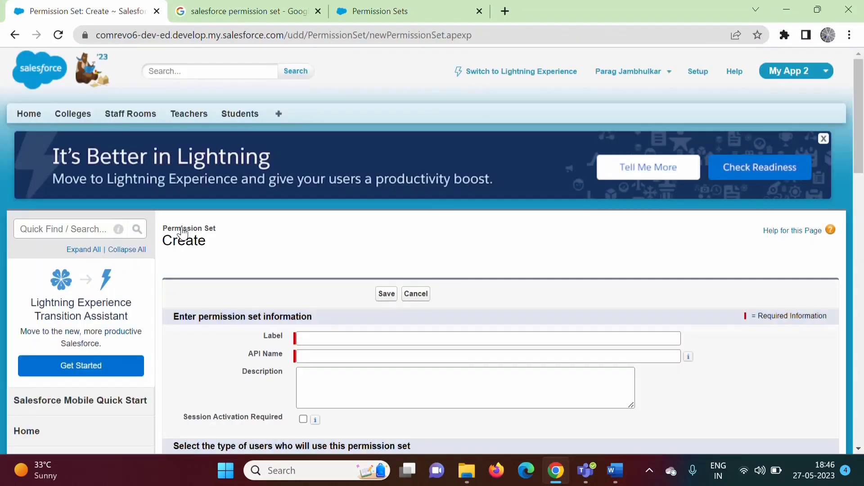
left_click(372, 341)
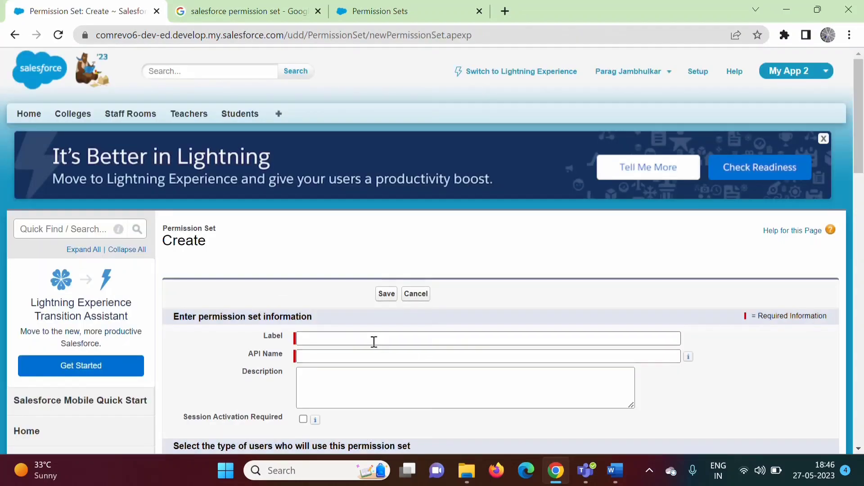
Step: Save the permission set 'Permission Set to access to My App2' with API name Permission_Set_to_access_to_My_App2
left_click(419, 376)
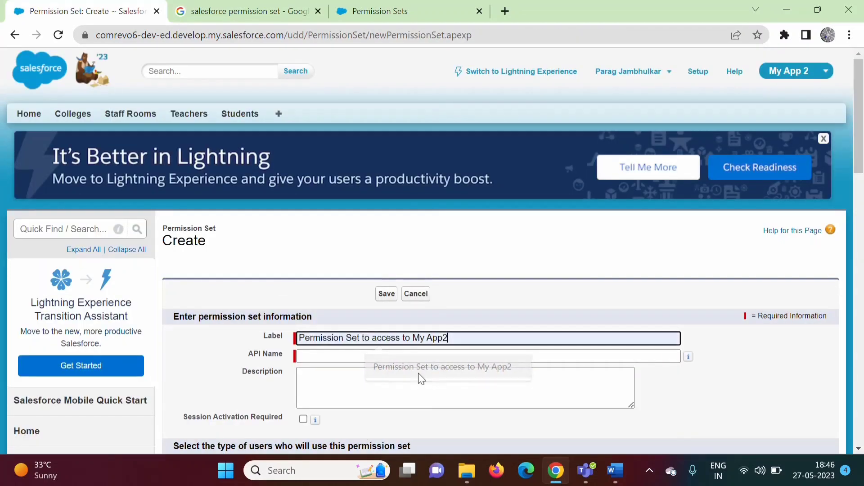
scroll(862, 131, "down", 1)
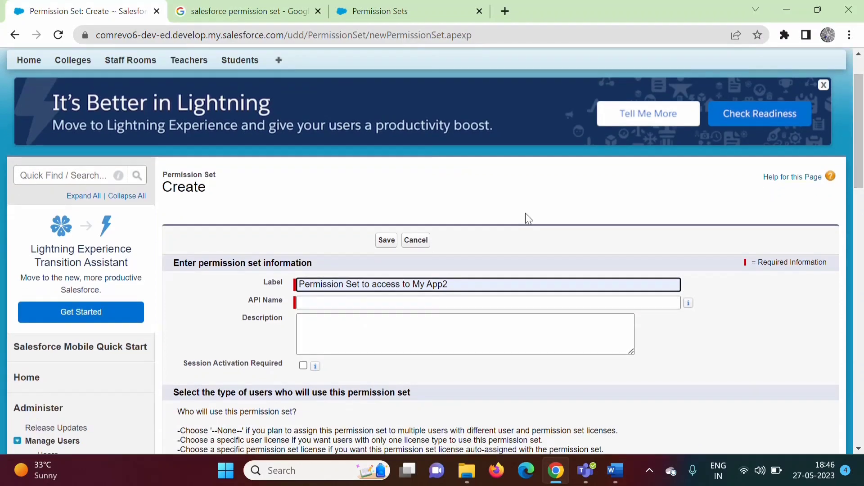
left_click(330, 304)
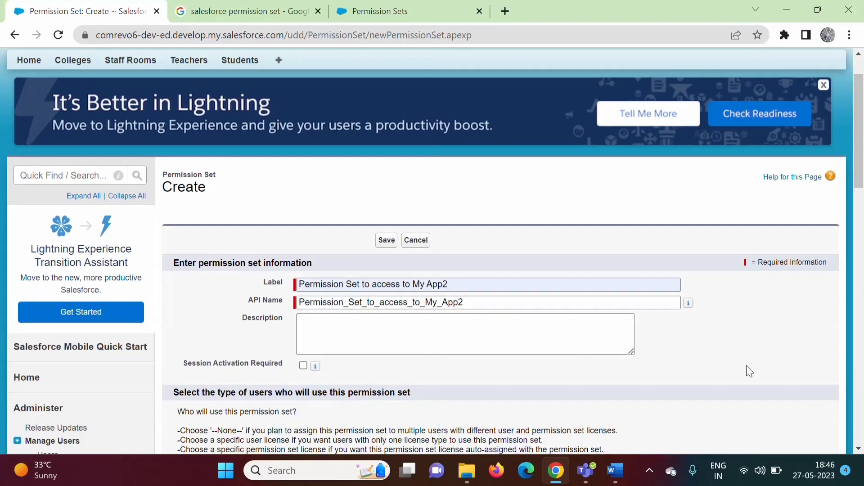
left_click_drag(861, 155, 862, 191)
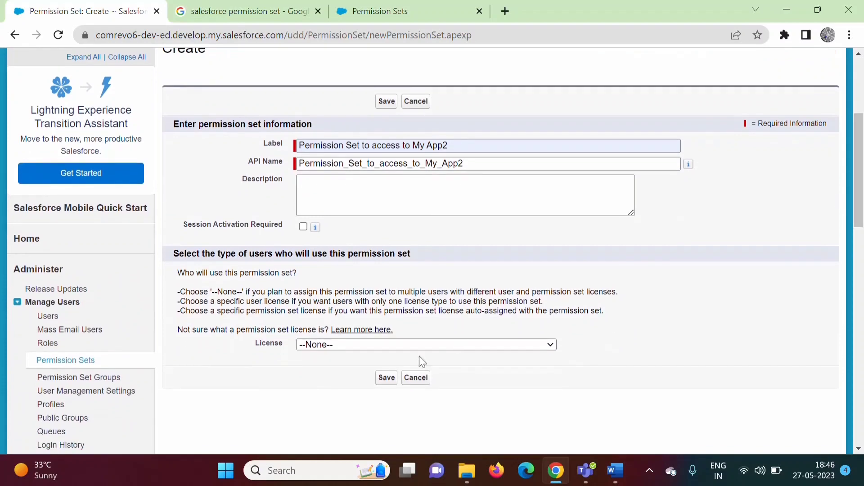
left_click(390, 384)
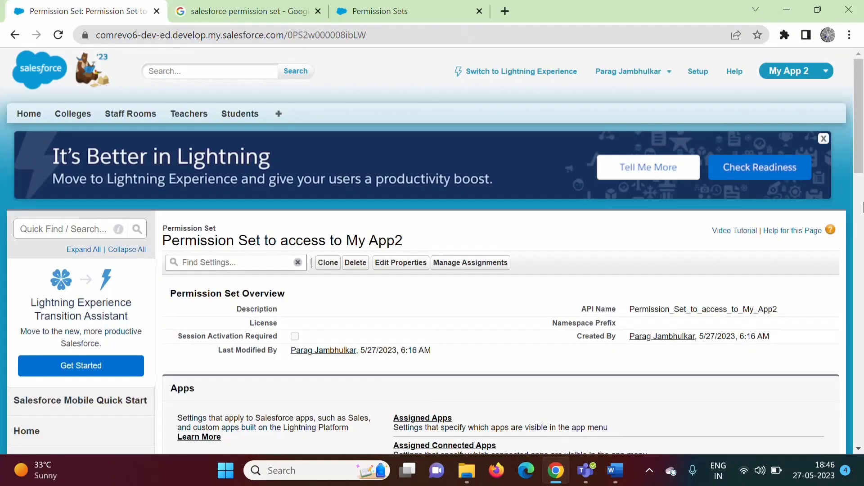
left_click_drag(860, 142, 862, 166)
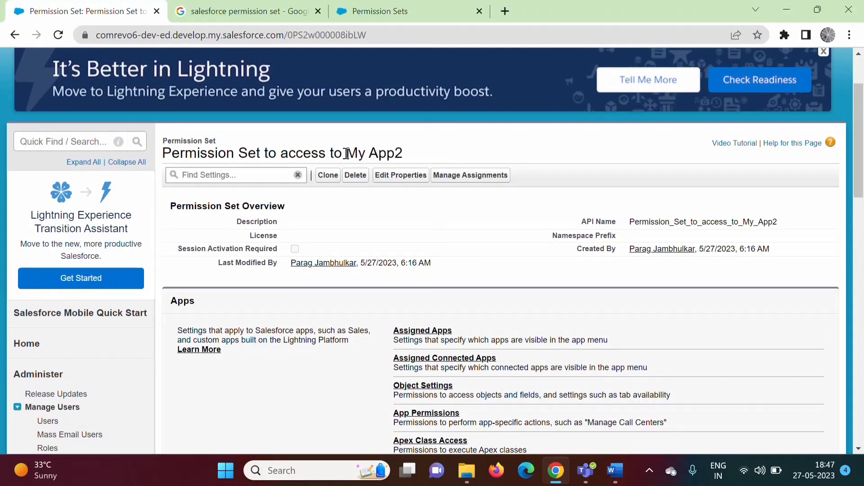
left_click_drag(349, 152, 406, 158)
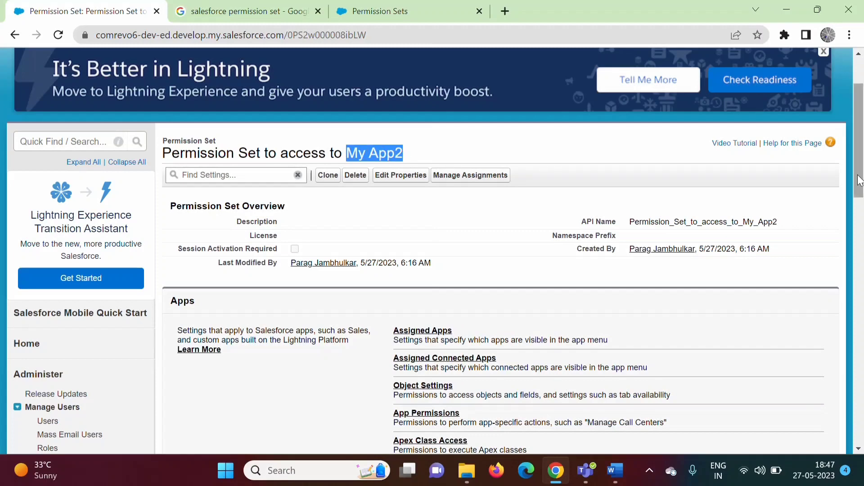
left_click_drag(863, 194, 863, 253)
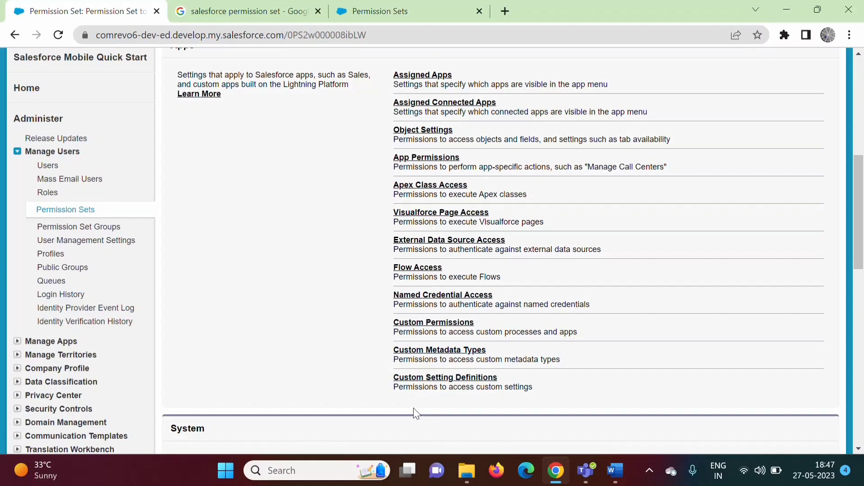
left_click_drag(856, 259, 855, 197)
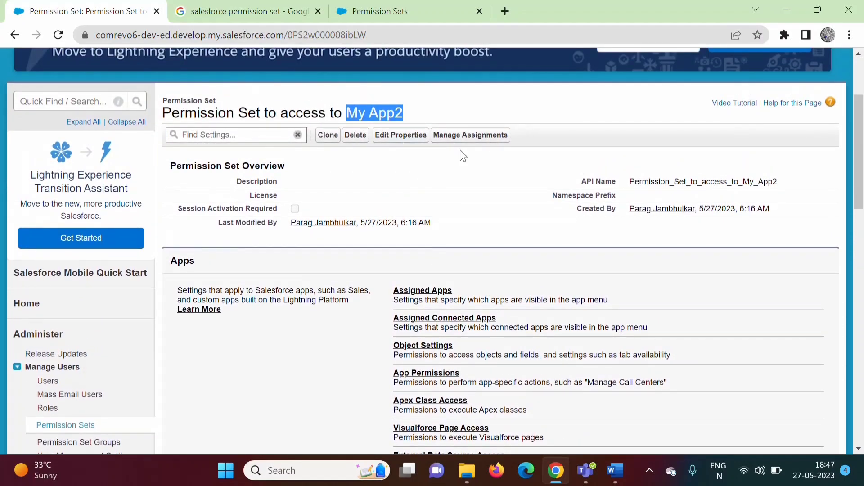
scroll(337, 263, "down", 1)
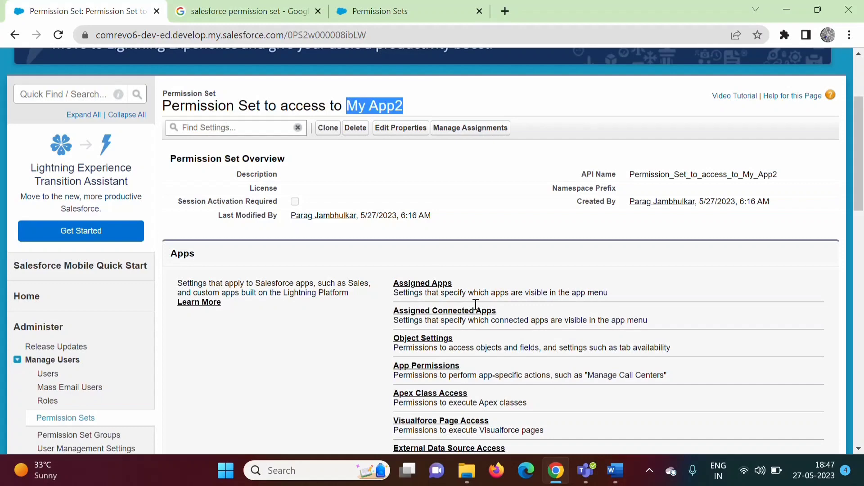
left_click(415, 285)
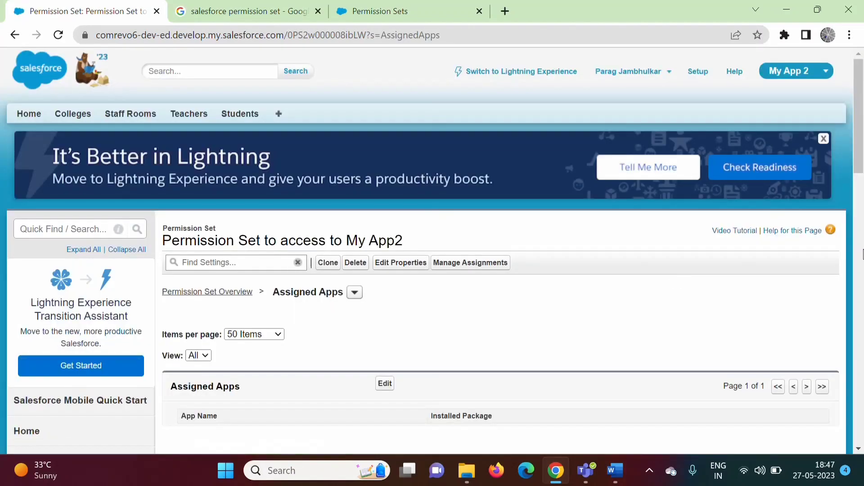
Step: Move My App 2 from Available Apps to Enabled Apps and save the assigned apps
left_click_drag(859, 154, 859, 198)
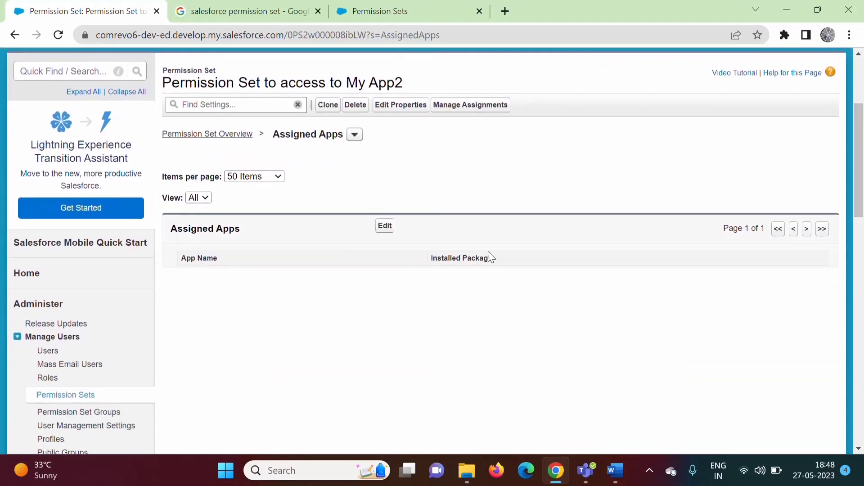
left_click(385, 227)
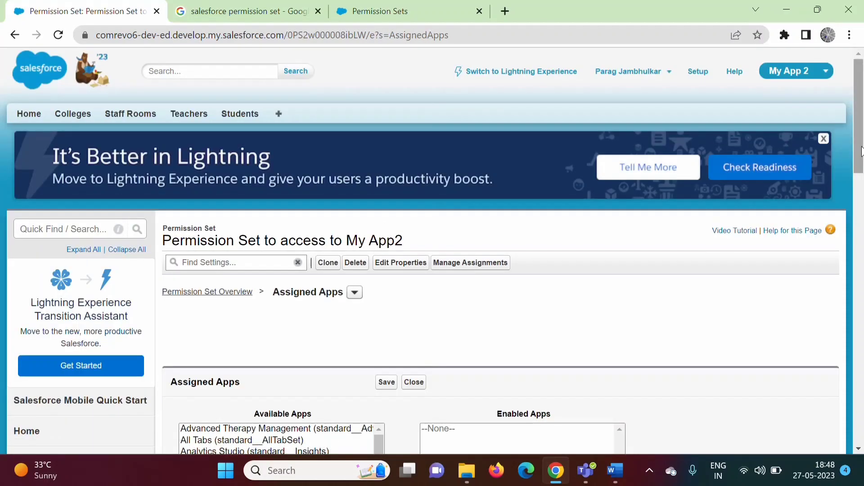
scroll(380, 186, "down", 5)
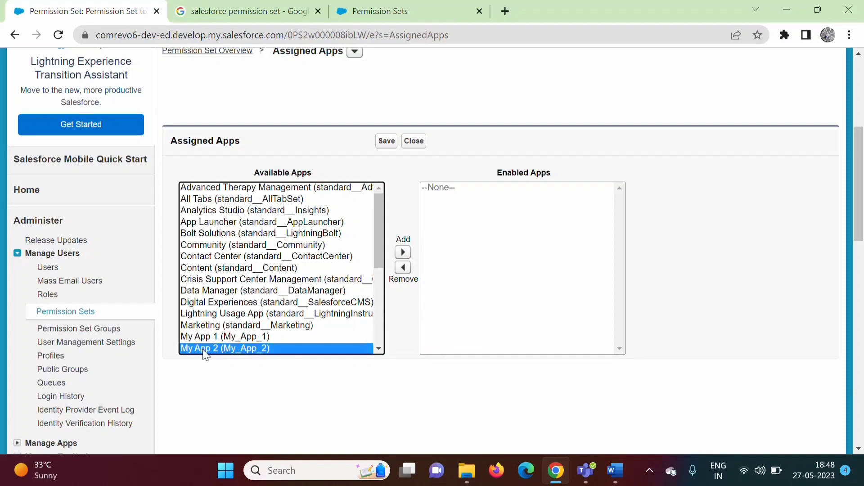
left_click(403, 254)
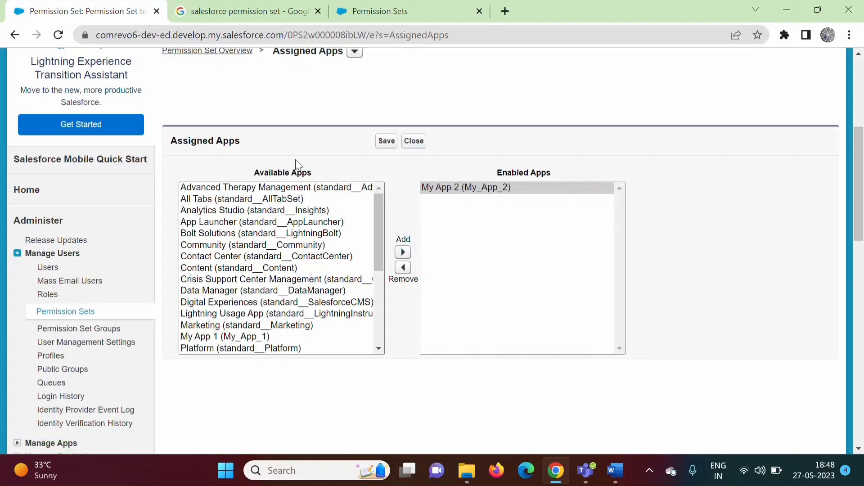
left_click(387, 143)
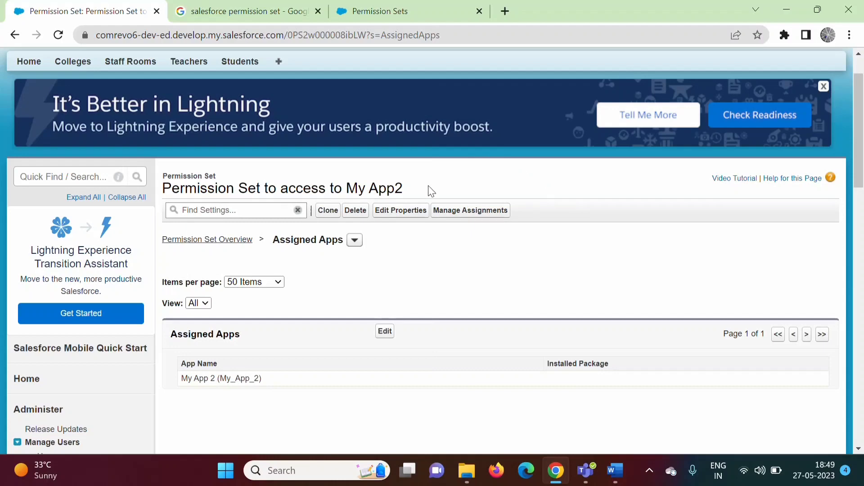
Step: Assign the permission set to the Test3 test user and return to Current Assignments
left_click(462, 217)
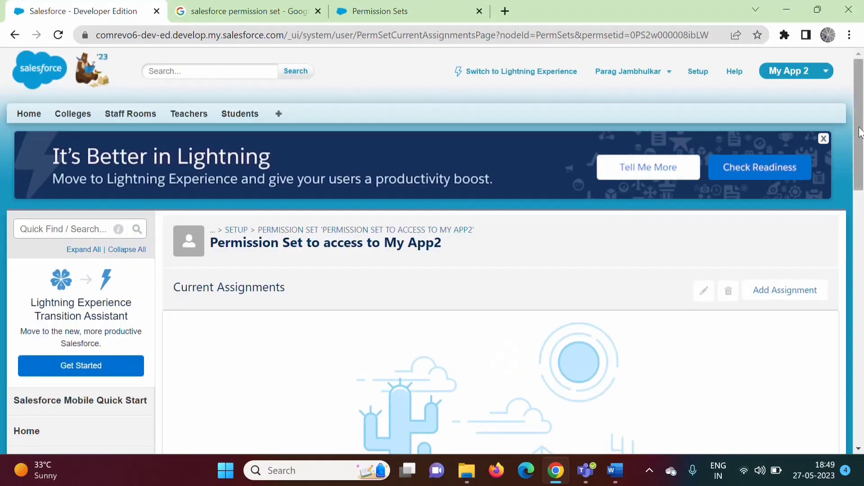
scroll(860, 132, "down", 2)
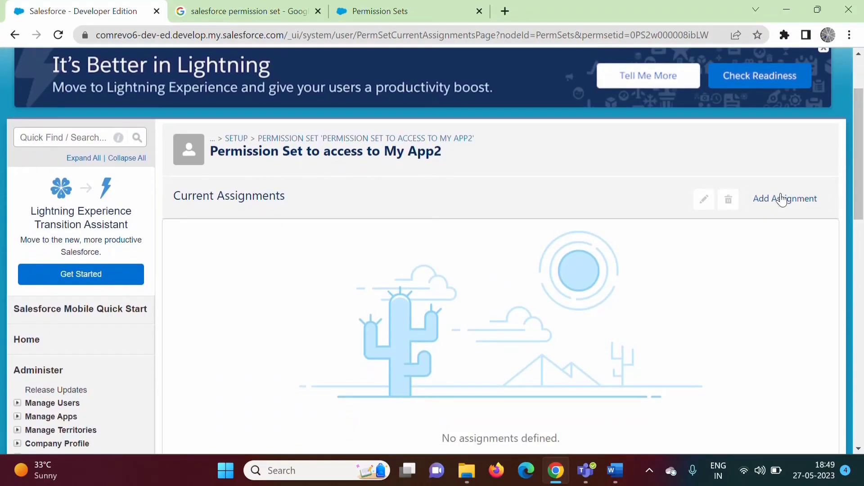
left_click(781, 203)
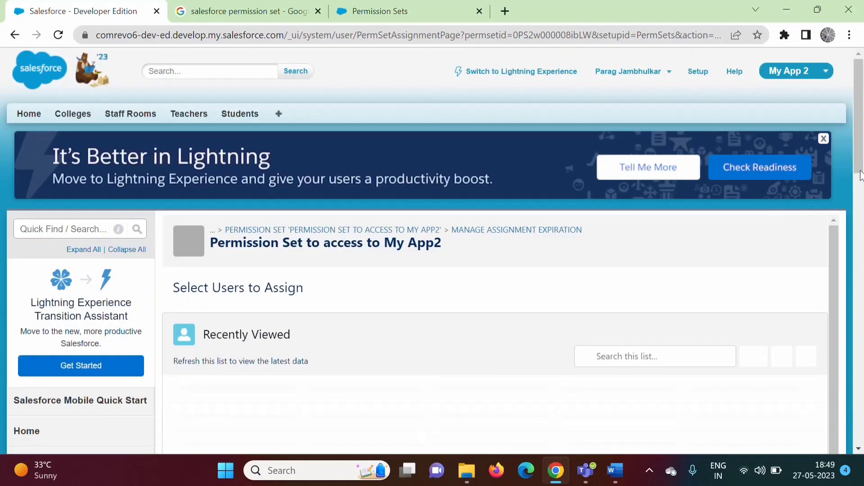
left_click_drag(860, 176, 860, 215)
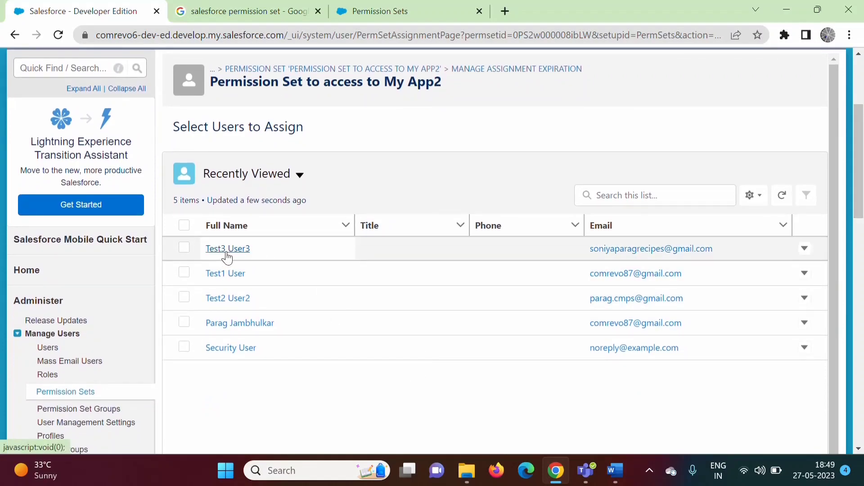
left_click(189, 251)
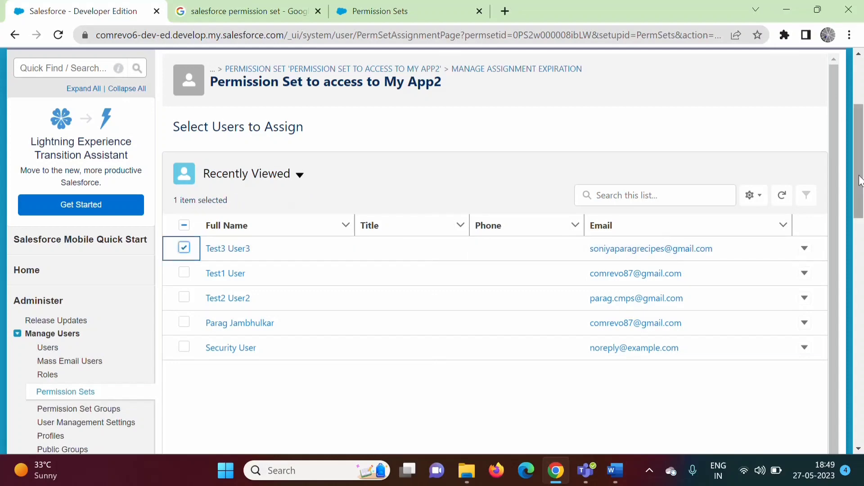
left_click_drag(860, 181, 863, 255)
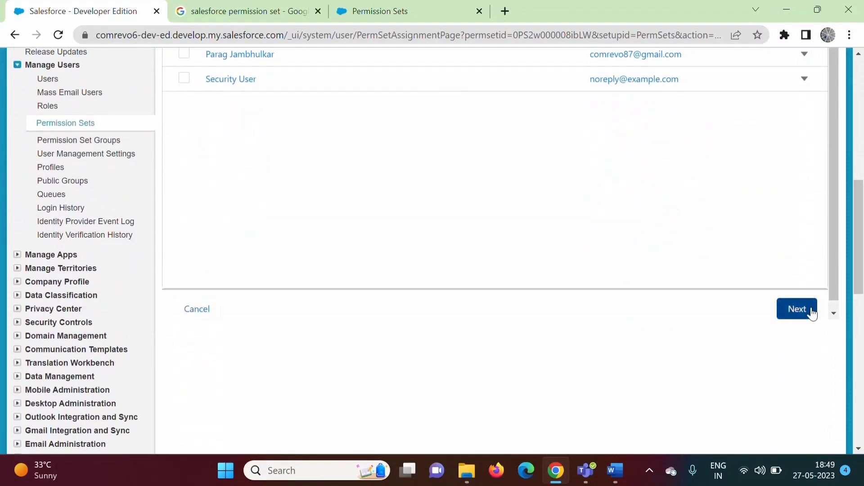
left_click(809, 310)
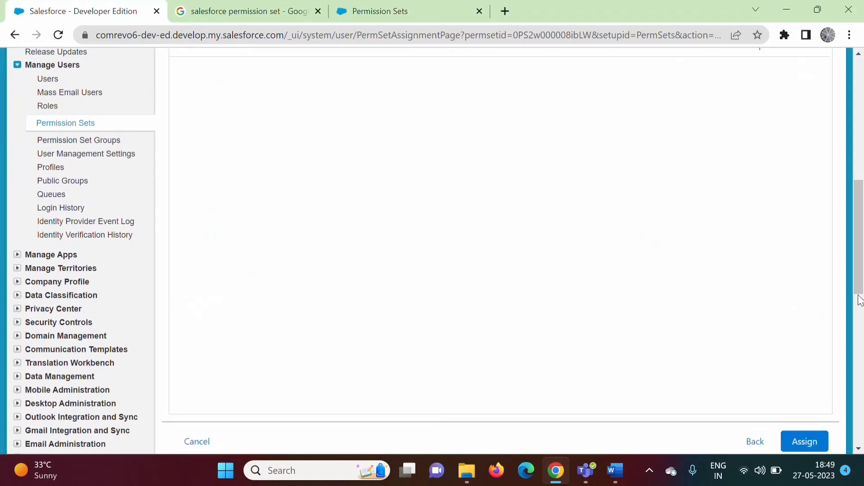
left_click(810, 439)
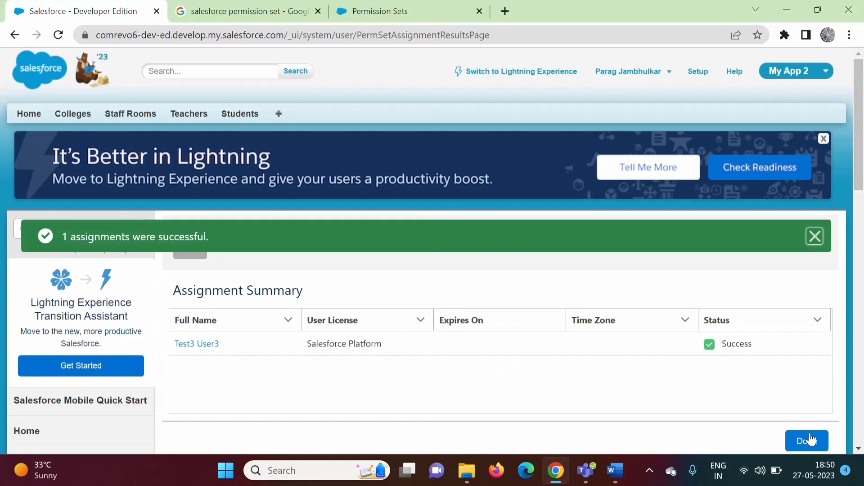
left_click_drag(862, 178, 861, 193)
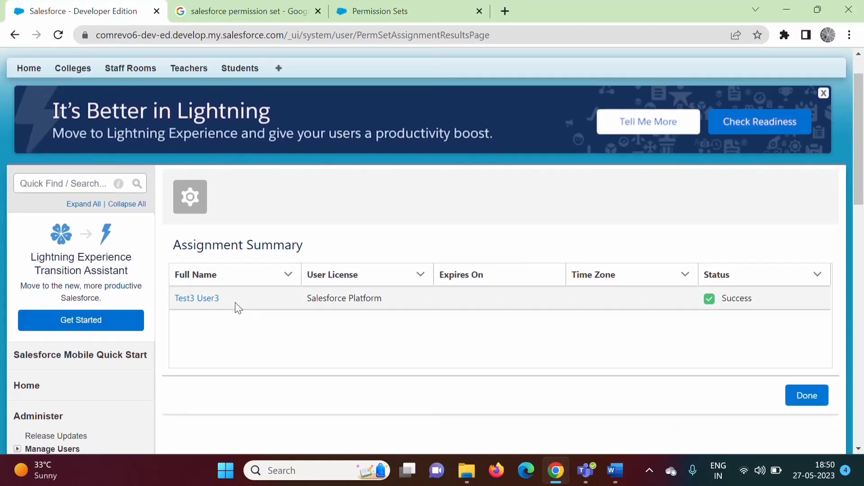
left_click(805, 405)
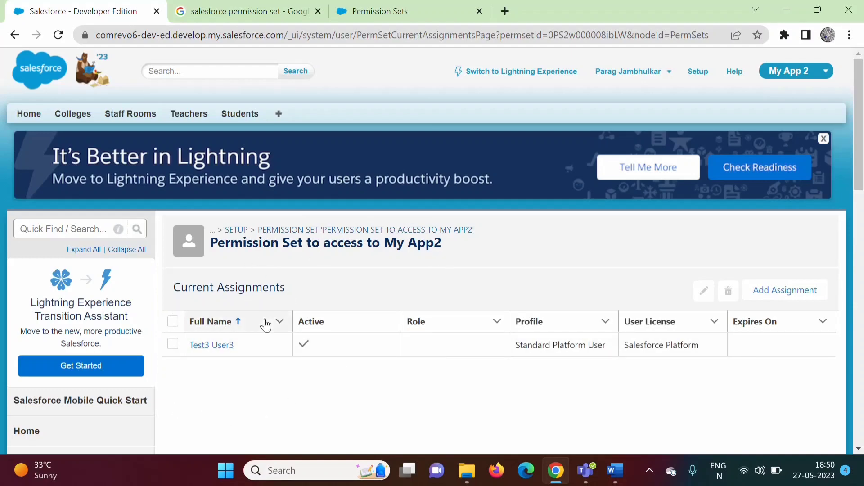
Step: Open the Test3 user's record from Setup Users and check its Permission Set Assignments
left_click(69, 231)
type("us")
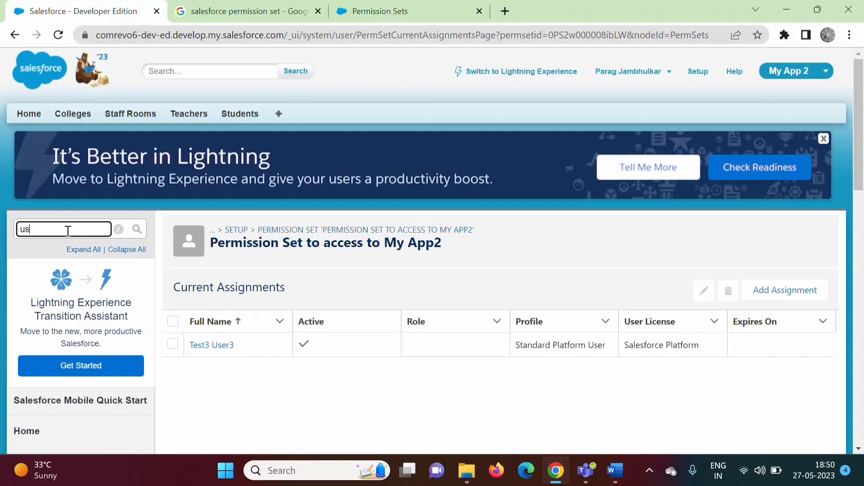
type("ers")
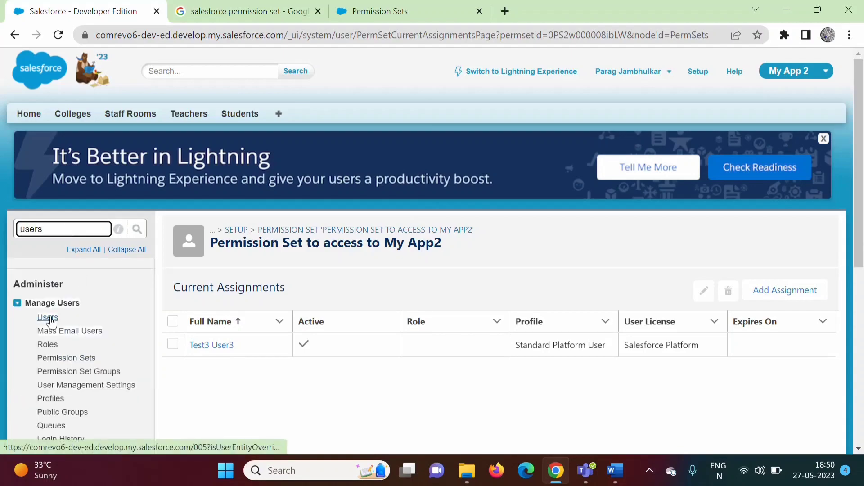
left_click(58, 318)
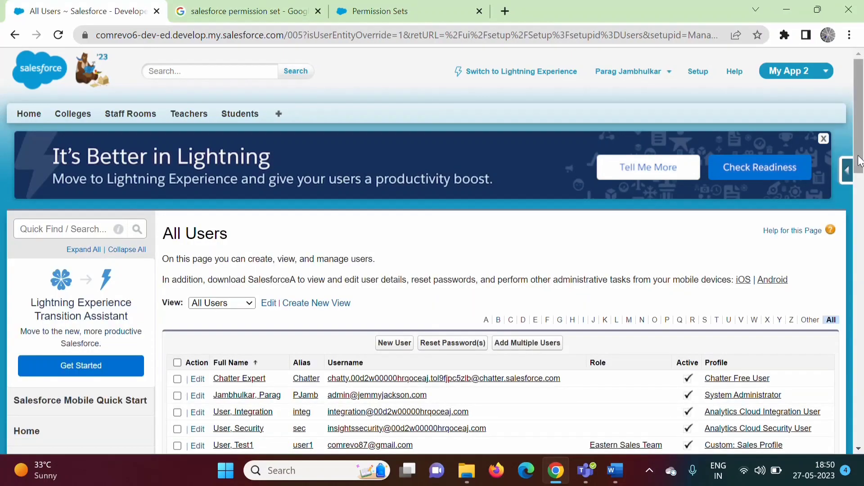
scroll(863, 232, "down", 4)
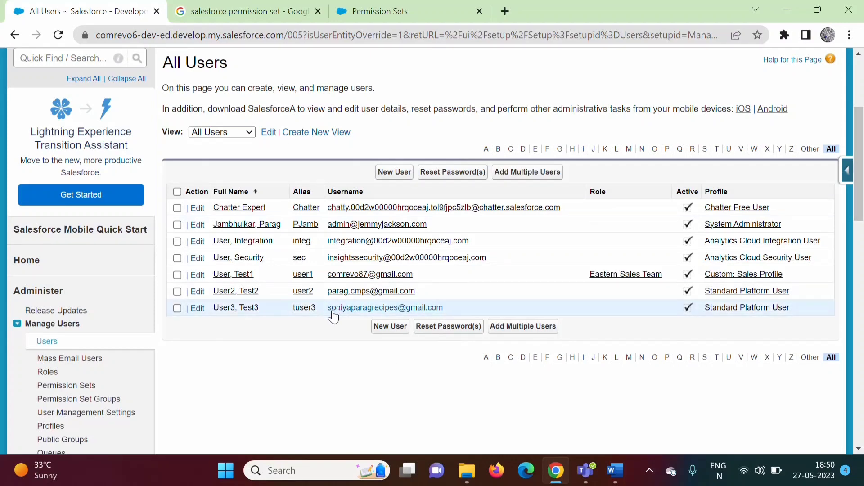
left_click(239, 309)
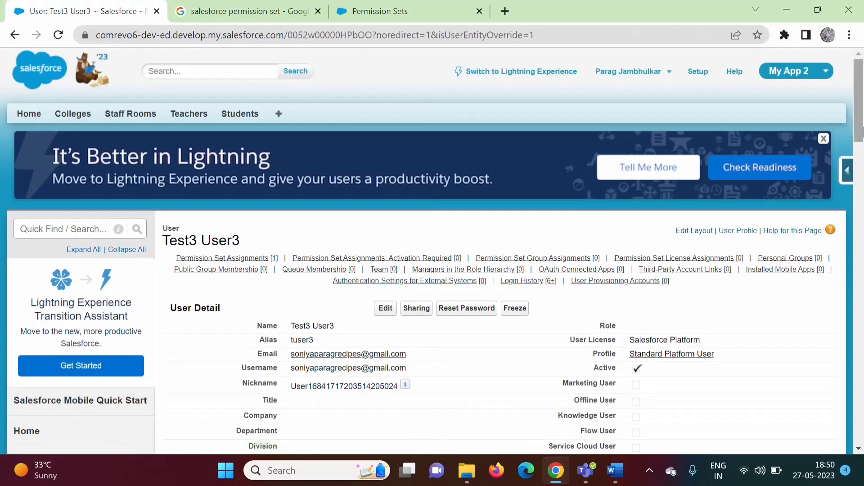
left_click_drag(860, 124, 862, 277)
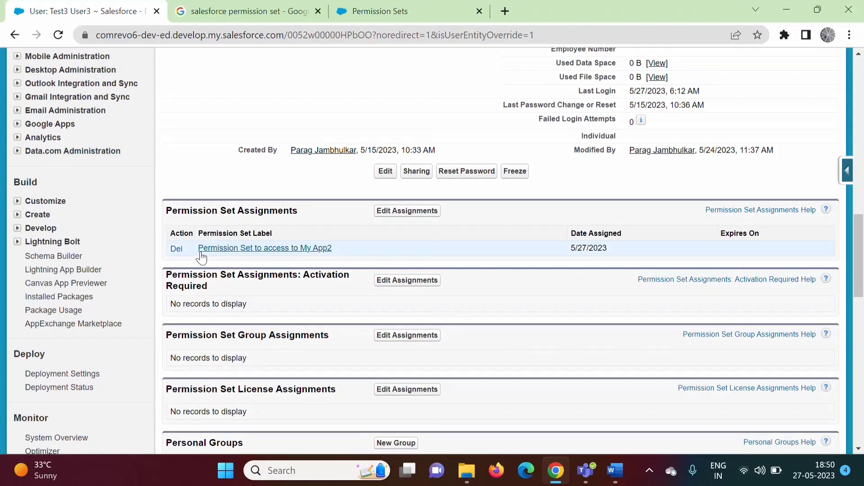
left_click_drag(168, 213, 309, 215)
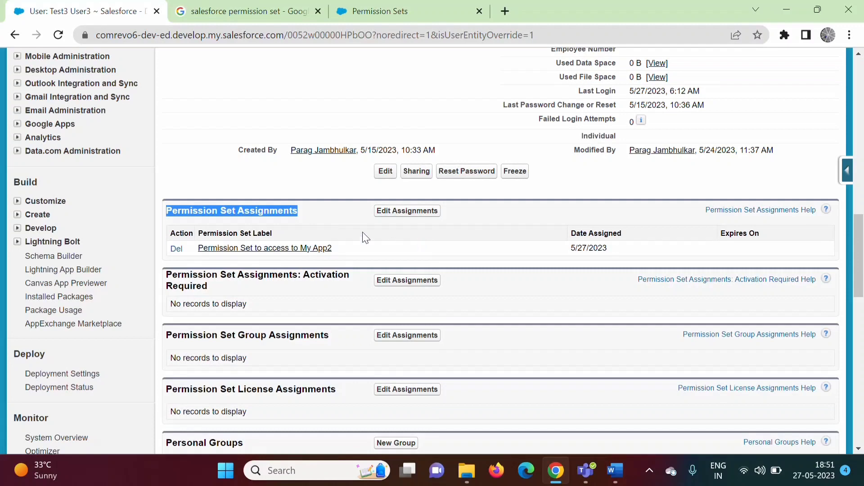
left_click(407, 212)
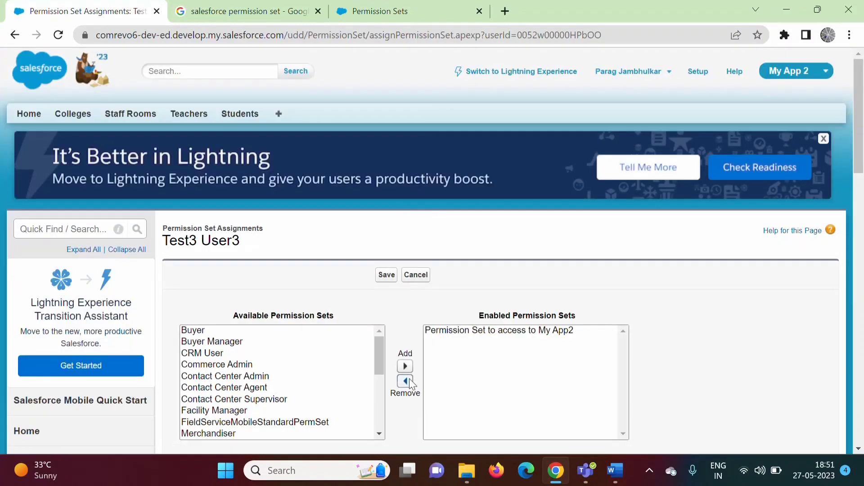
left_click_drag(379, 353, 379, 307)
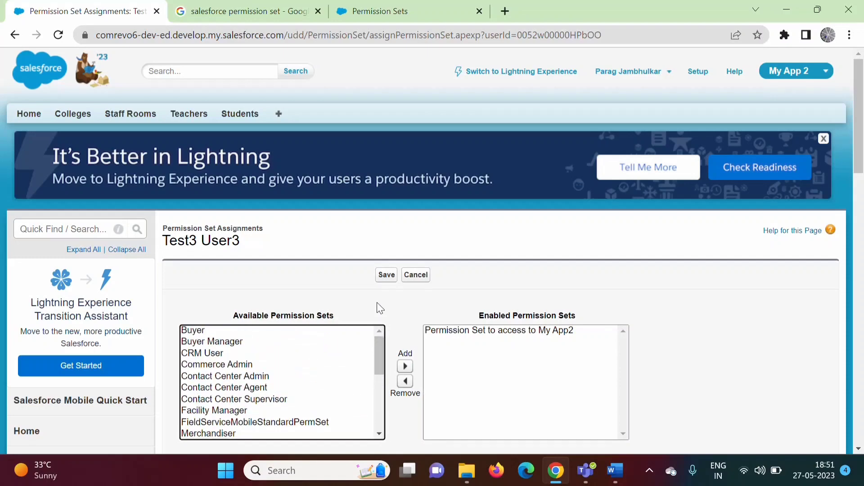
left_click(226, 345)
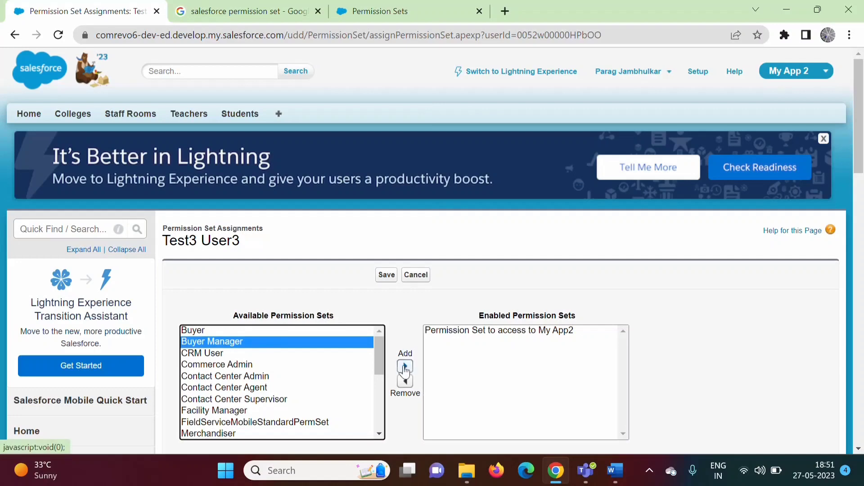
left_click(426, 275)
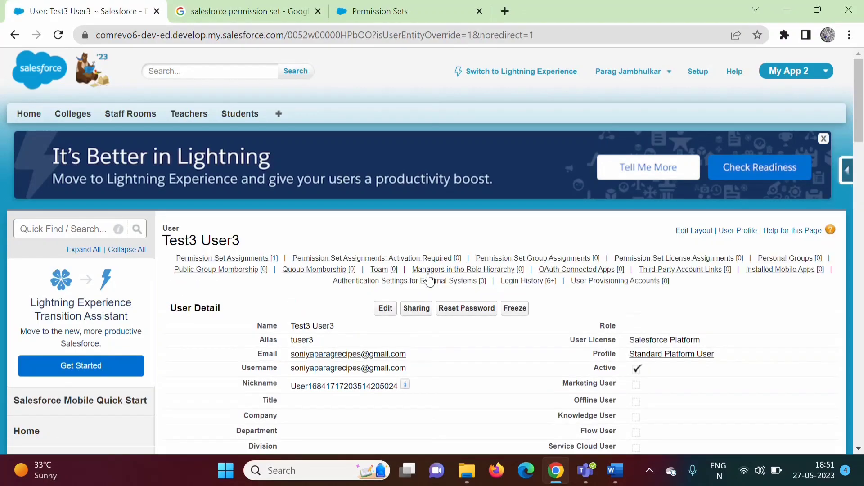
left_click_drag(861, 133, 861, 290)
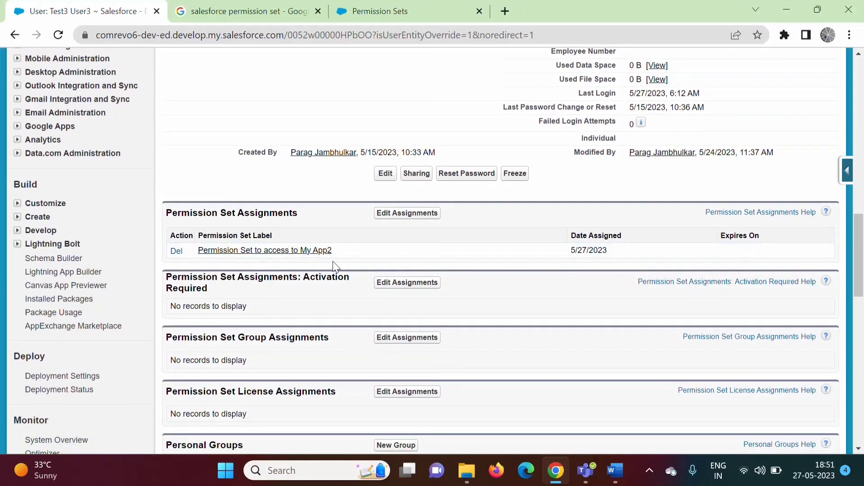
left_click_drag(860, 231, 860, 75)
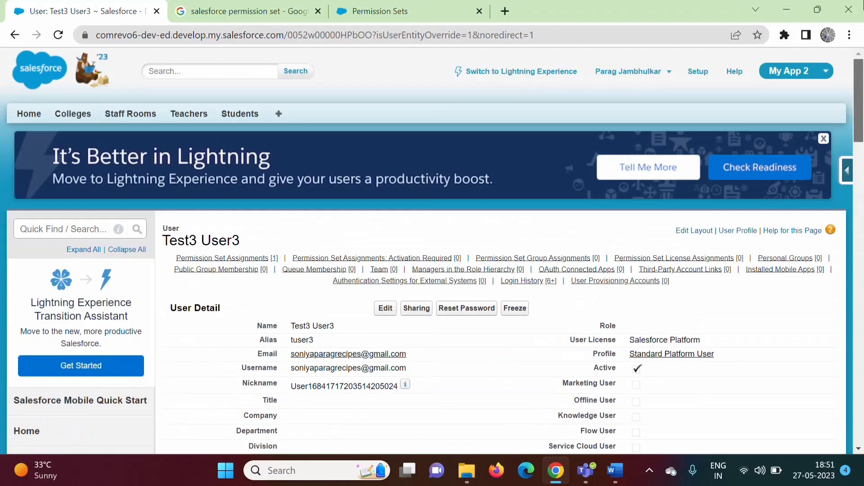
Step: Log out of the administrator account and sign in as the Test3 user, skipping phone registration
left_click(629, 71)
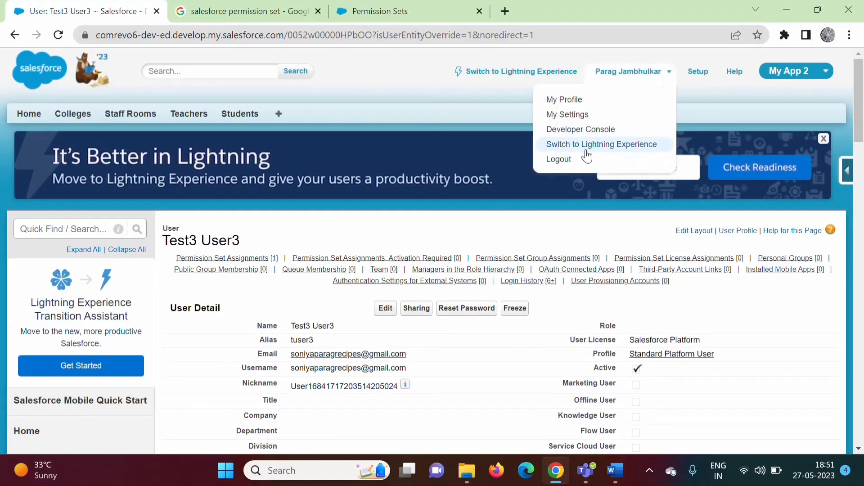
left_click(560, 160)
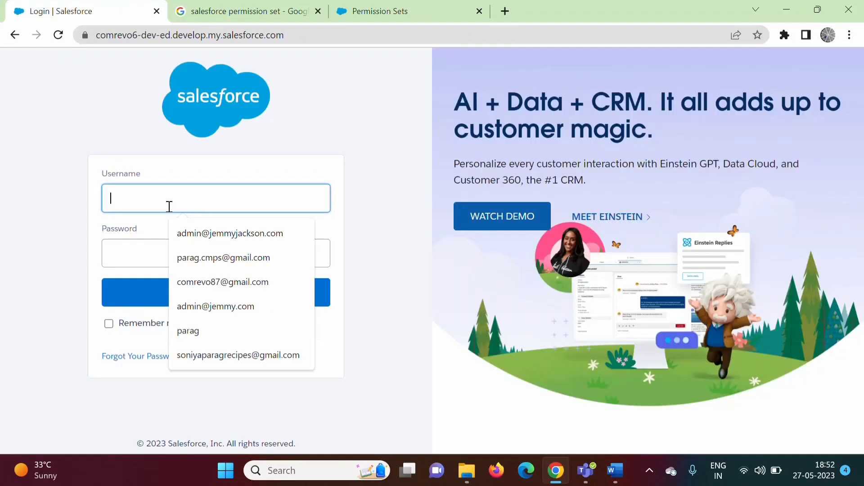
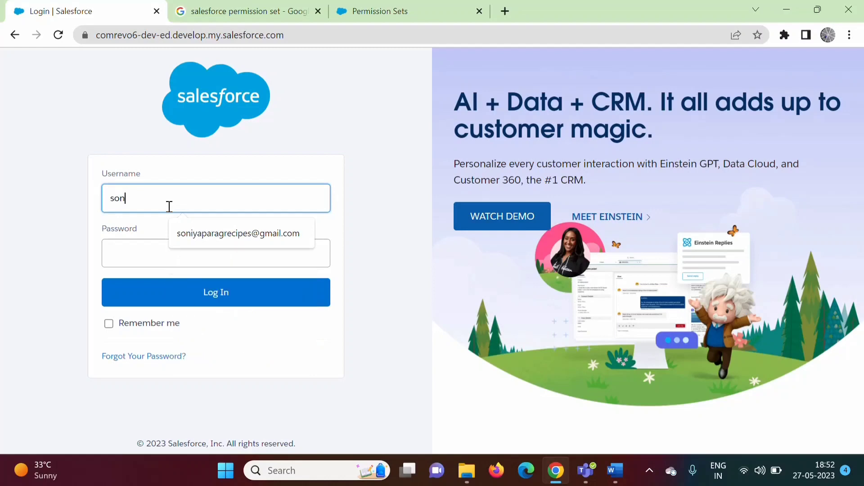
left_click(274, 235)
left_click(245, 243)
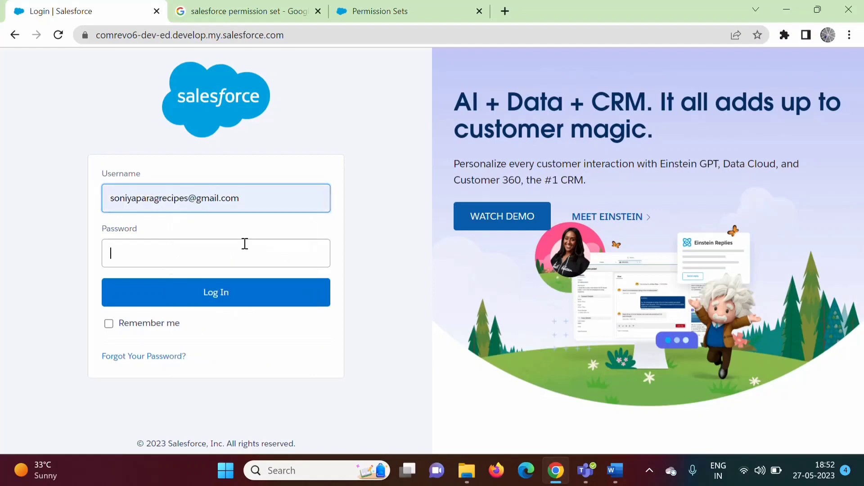
type("•••••••")
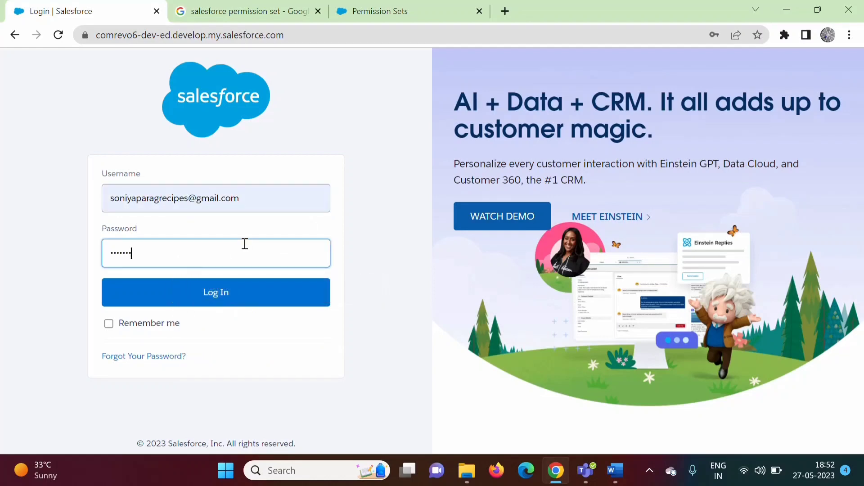
type("•••")
left_click(259, 300)
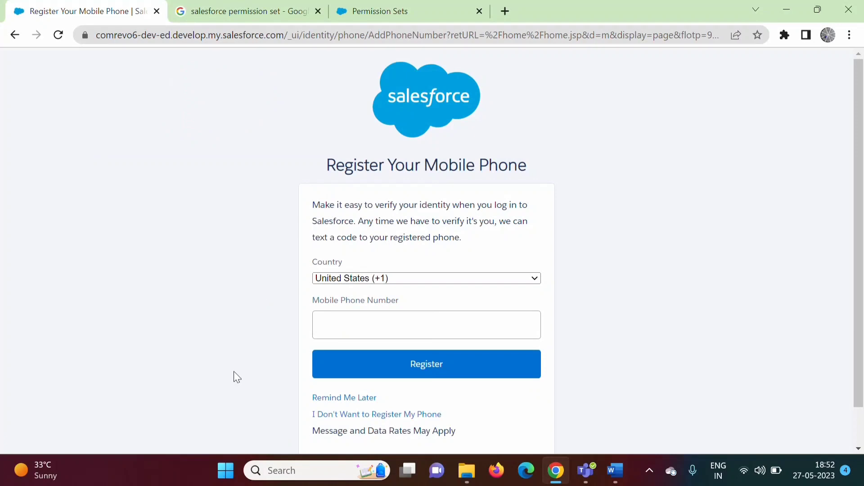
left_click(359, 399)
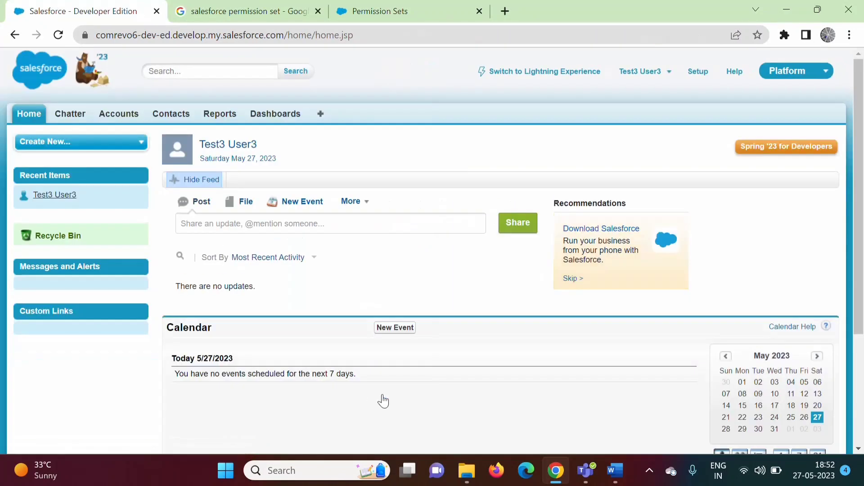
Step: Switch the active app to My App 2, then bring the Word notes forward
left_click(816, 77)
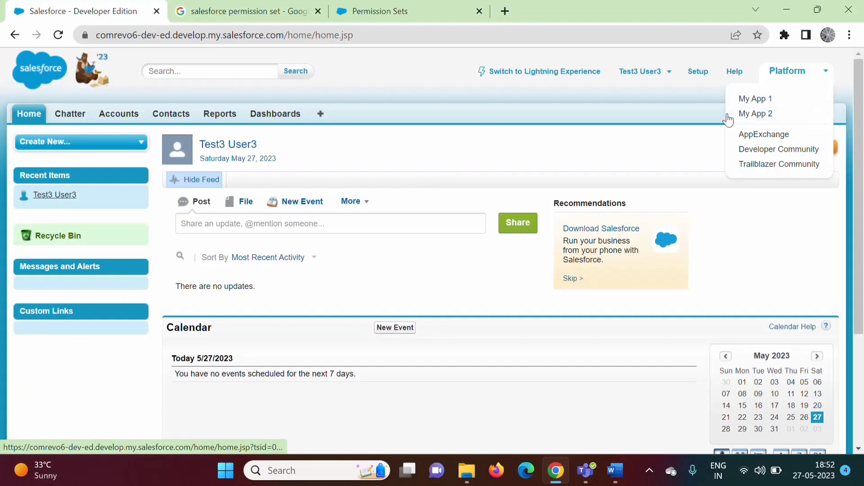
left_click(753, 114)
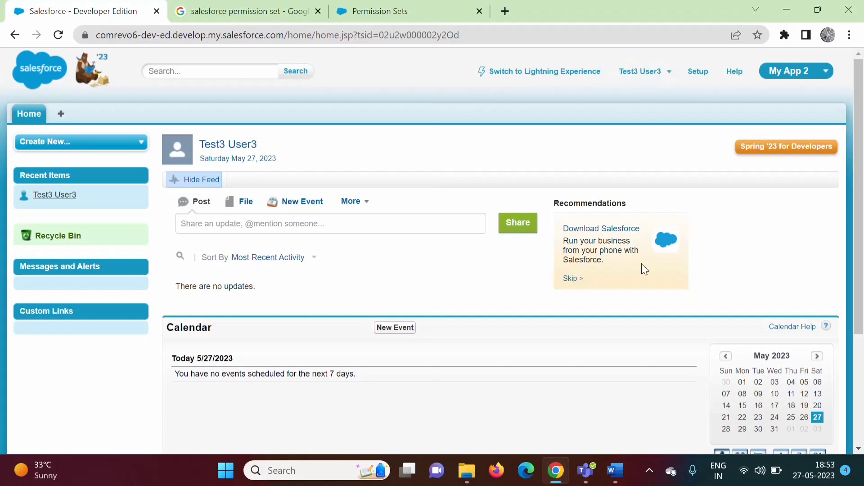
left_click(615, 471)
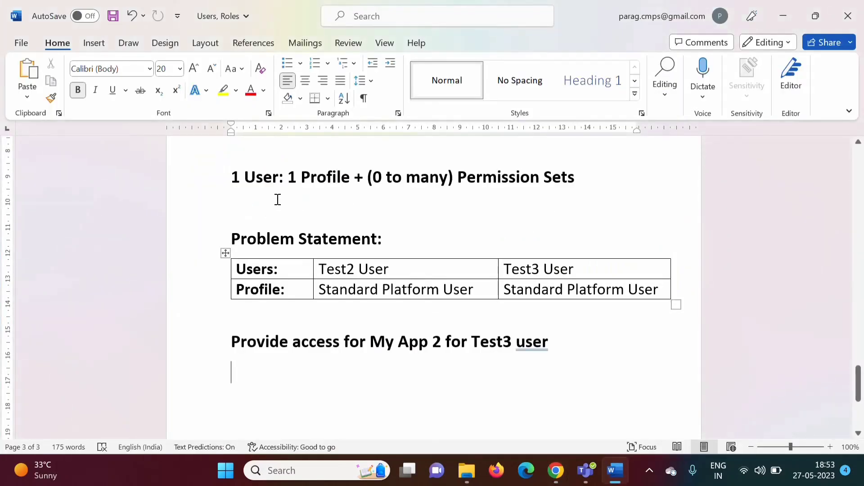